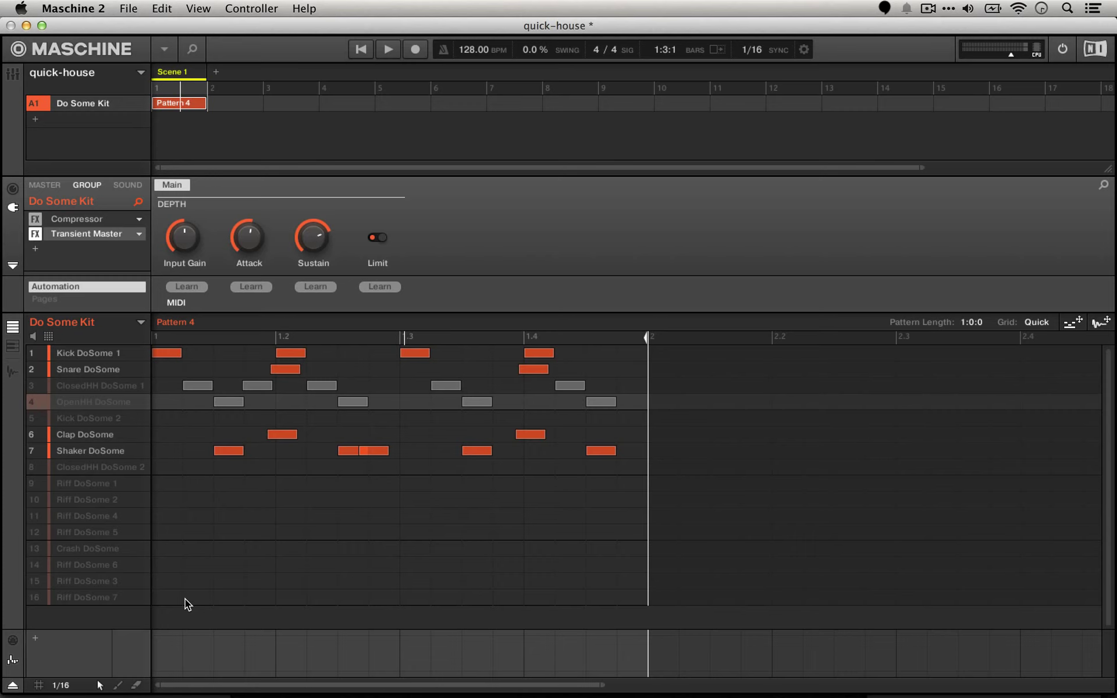
Play Pattern 4 and bypass the Transient Master and Compressor effects on the Do Some Kit group
key(space)
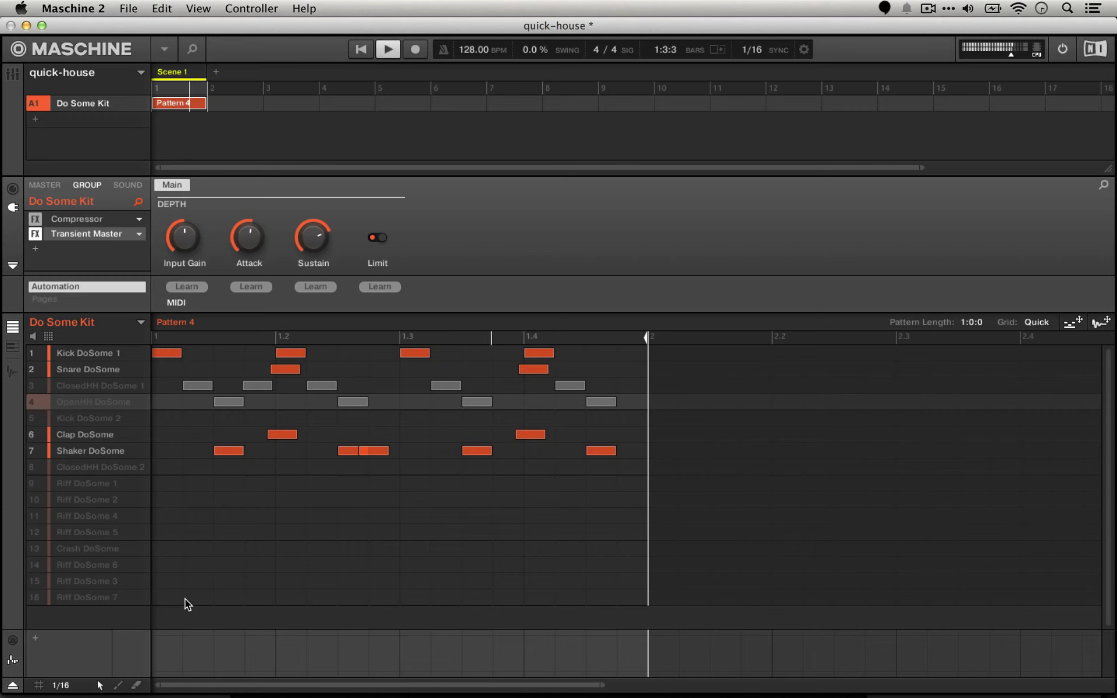
key(space)
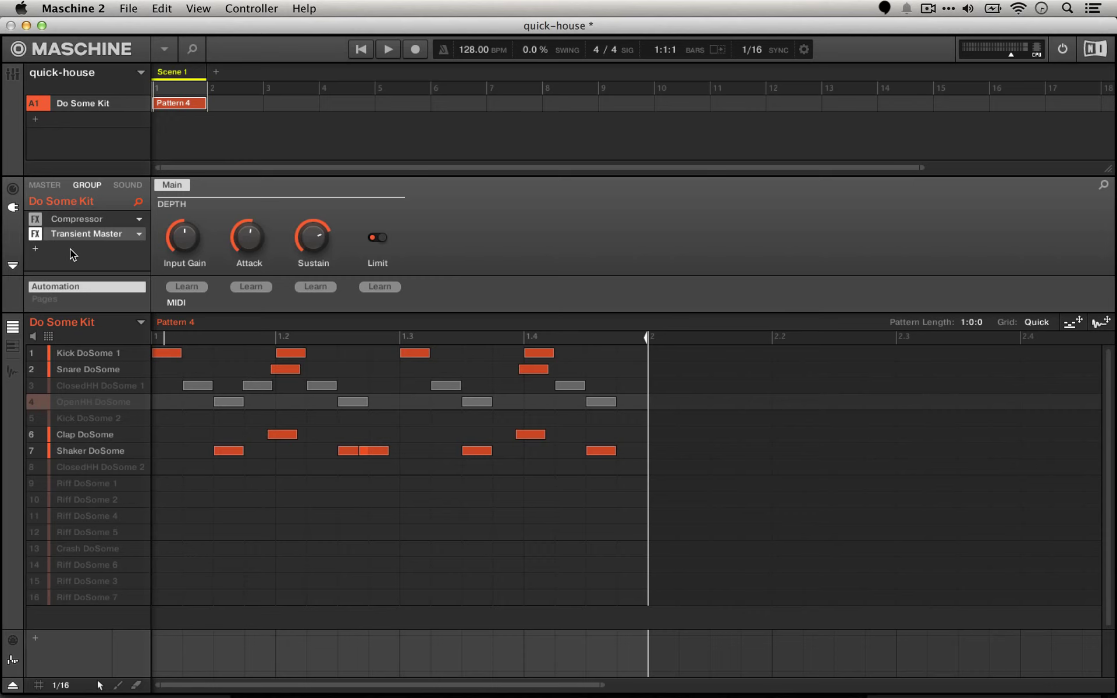
key(space)
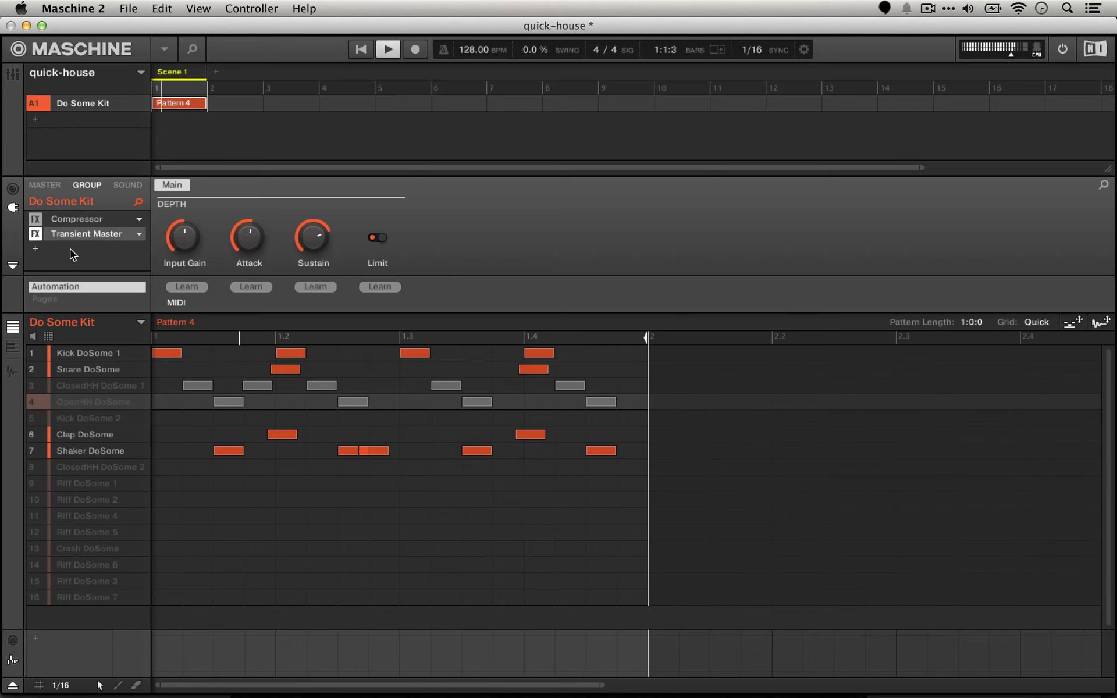
click(31, 235)
click(30, 235)
click(29, 235)
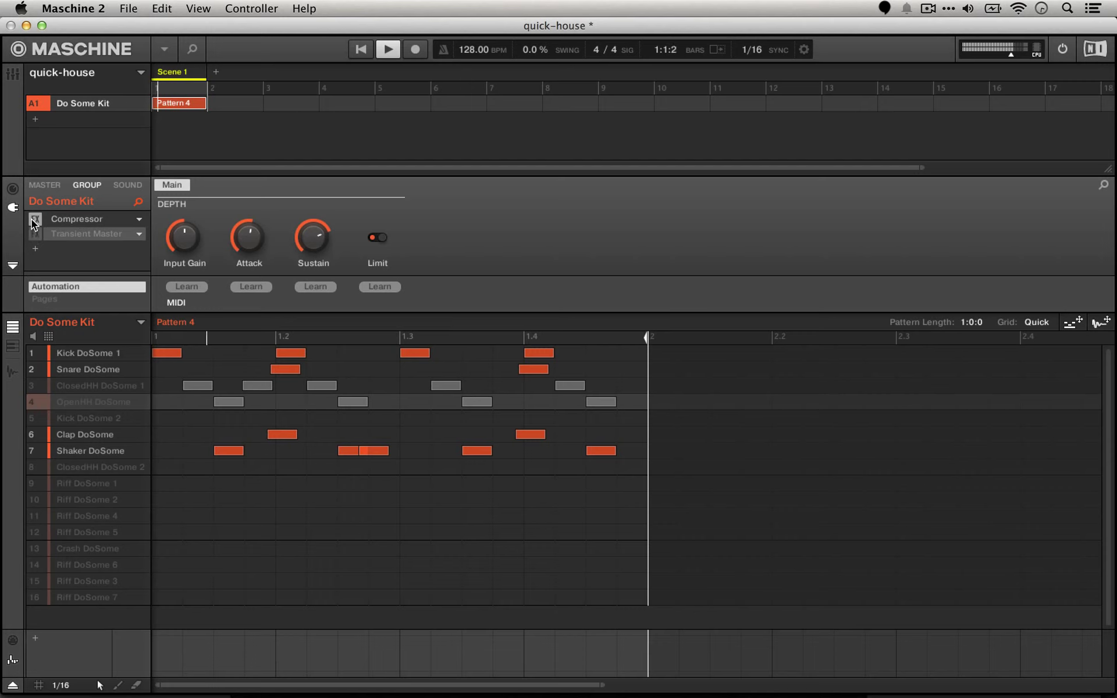
click(32, 218)
click(32, 217)
click(32, 218)
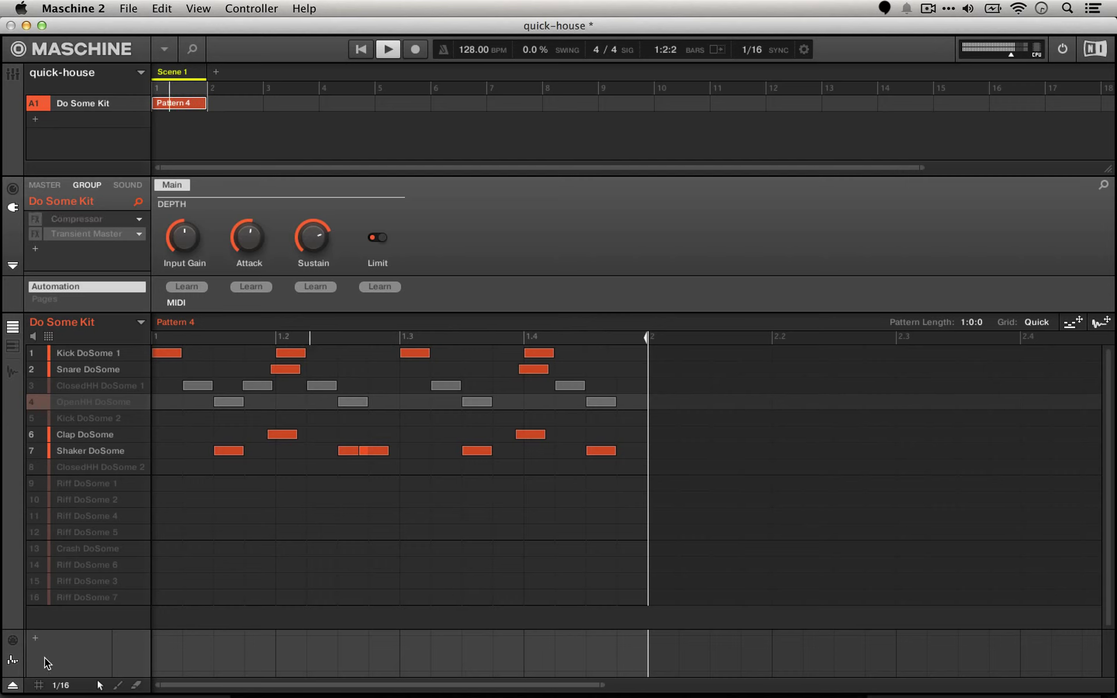
Move the two snare notes and the two clap notes exactly onto beats 1.2 and 1.4
click(284, 371)
double_click(282, 370)
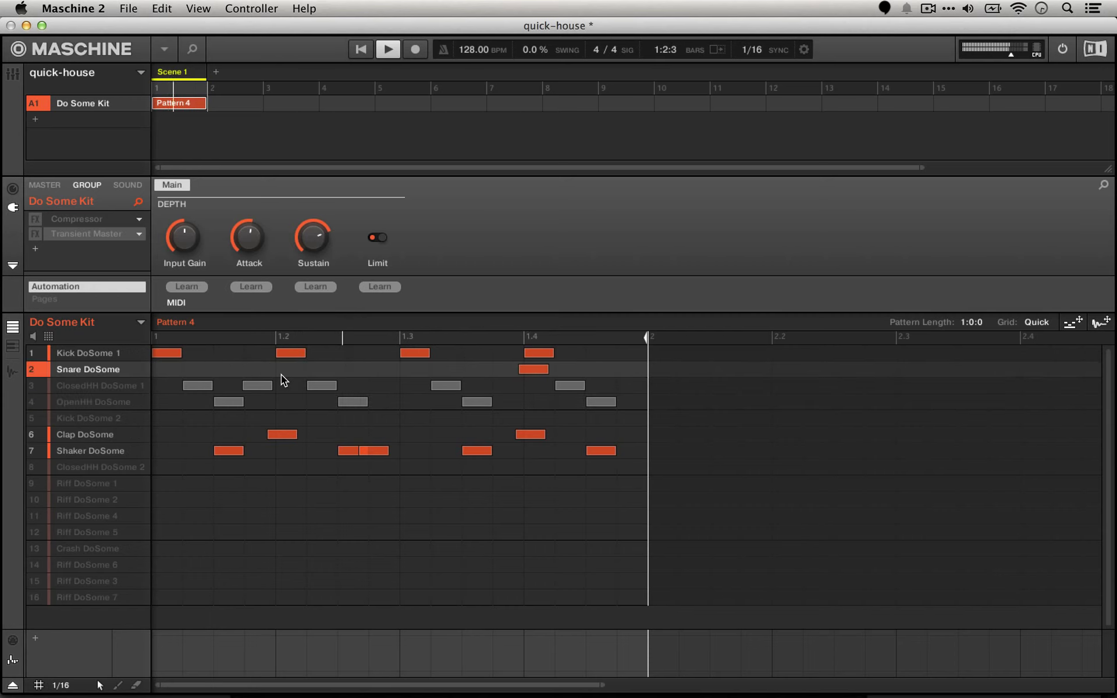
double_click(546, 373)
double_click(546, 372)
drag(530, 434, 539, 434)
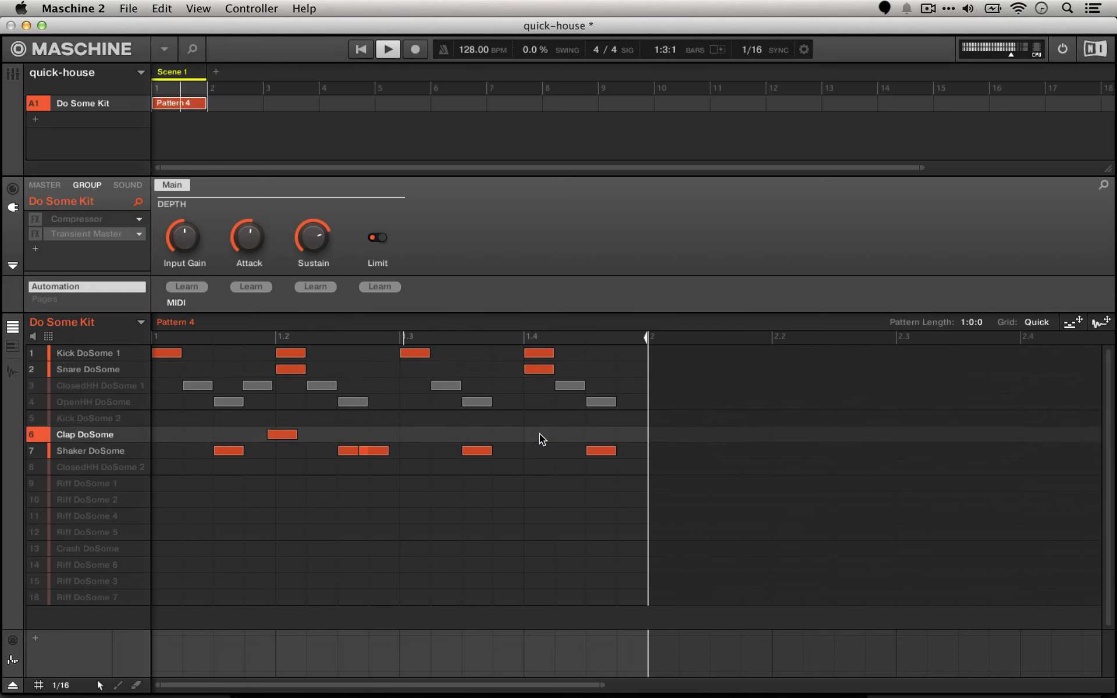
drag(283, 434, 292, 434)
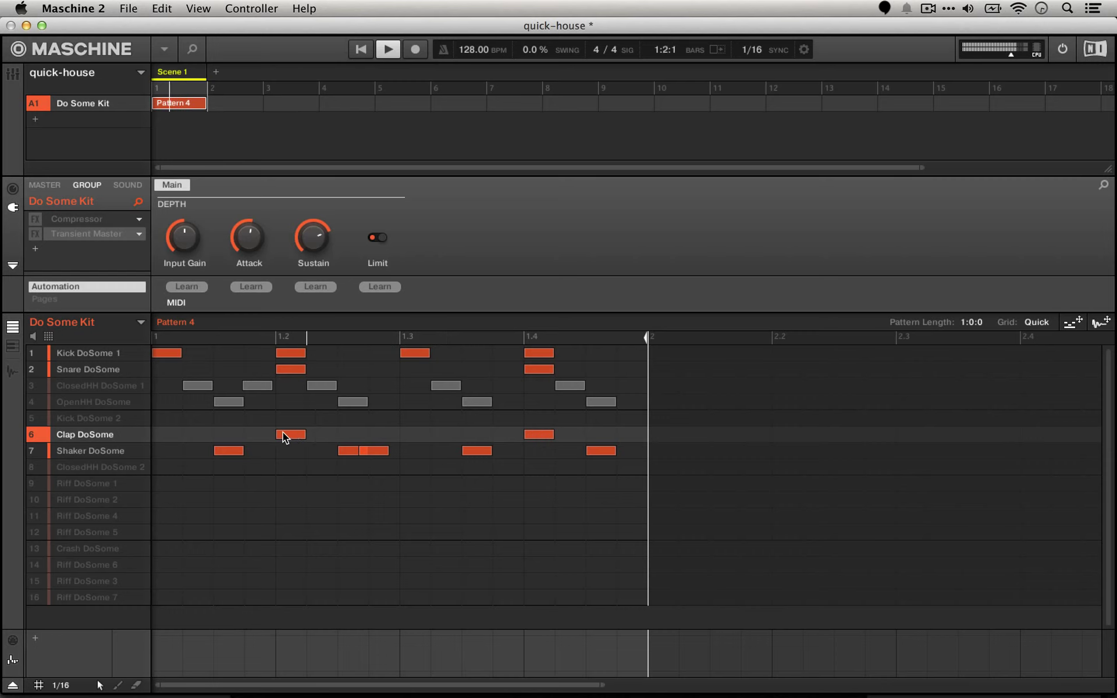
Move the off-grid shaker note before beat 1.3 and the closed hi-hat note before beat 1.2 onto the 1/16 grid
click(378, 451)
drag(378, 449, 388, 448)
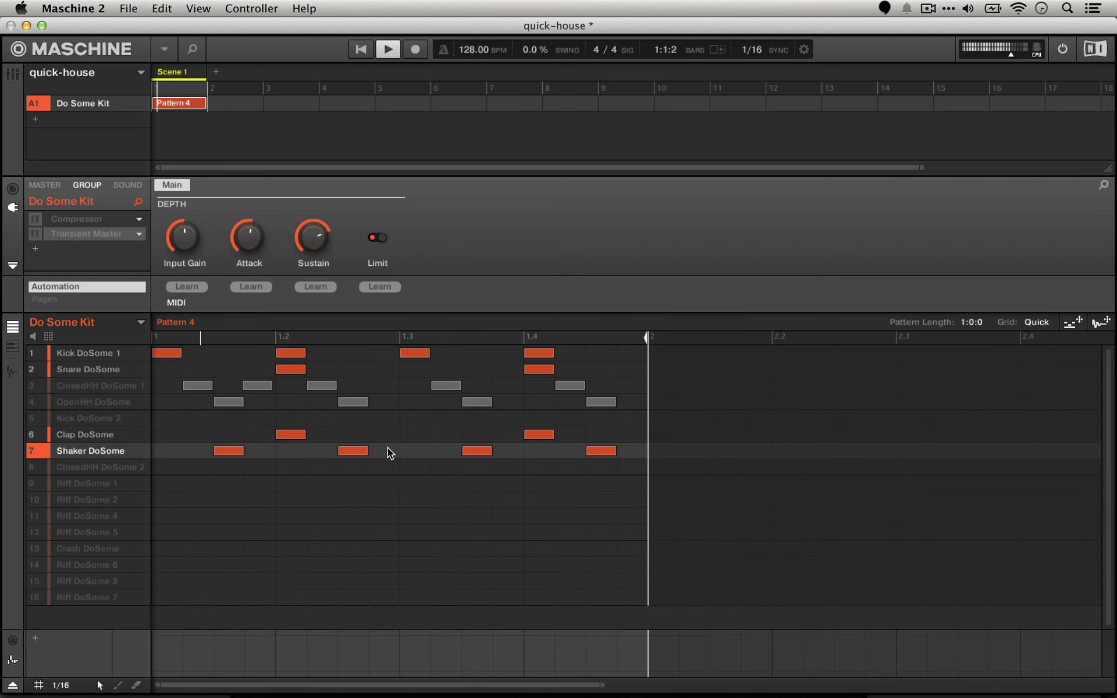
double_click(268, 387)
double_click(267, 387)
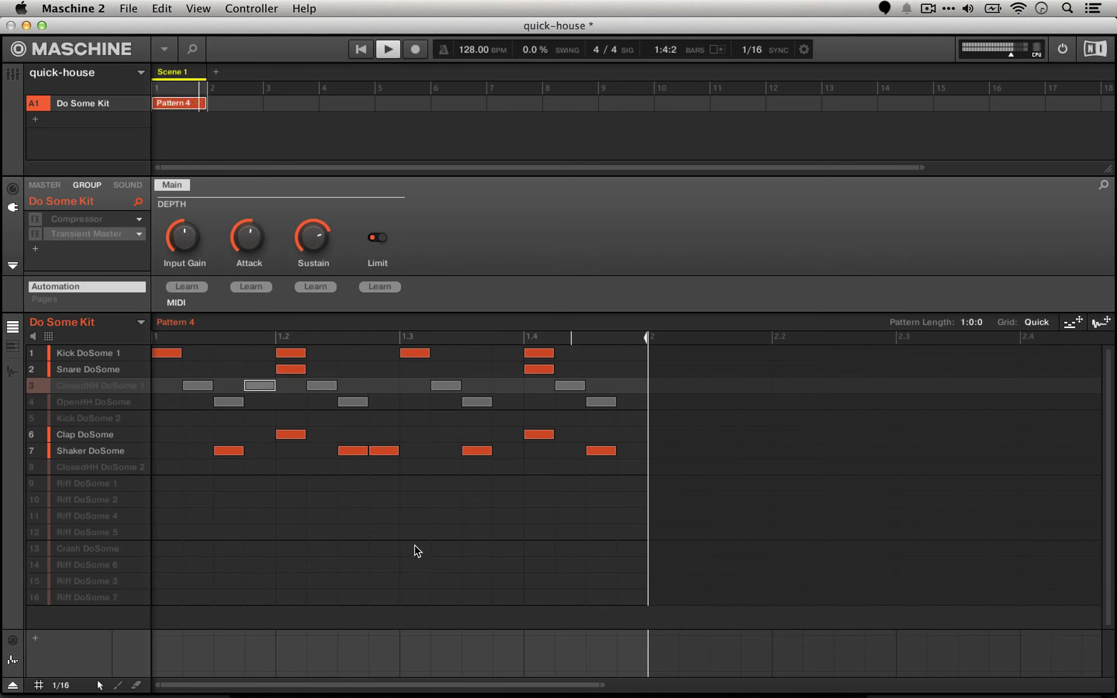
Stop playback, view the group's channel output settings, and return to its plug-ins
key(space)
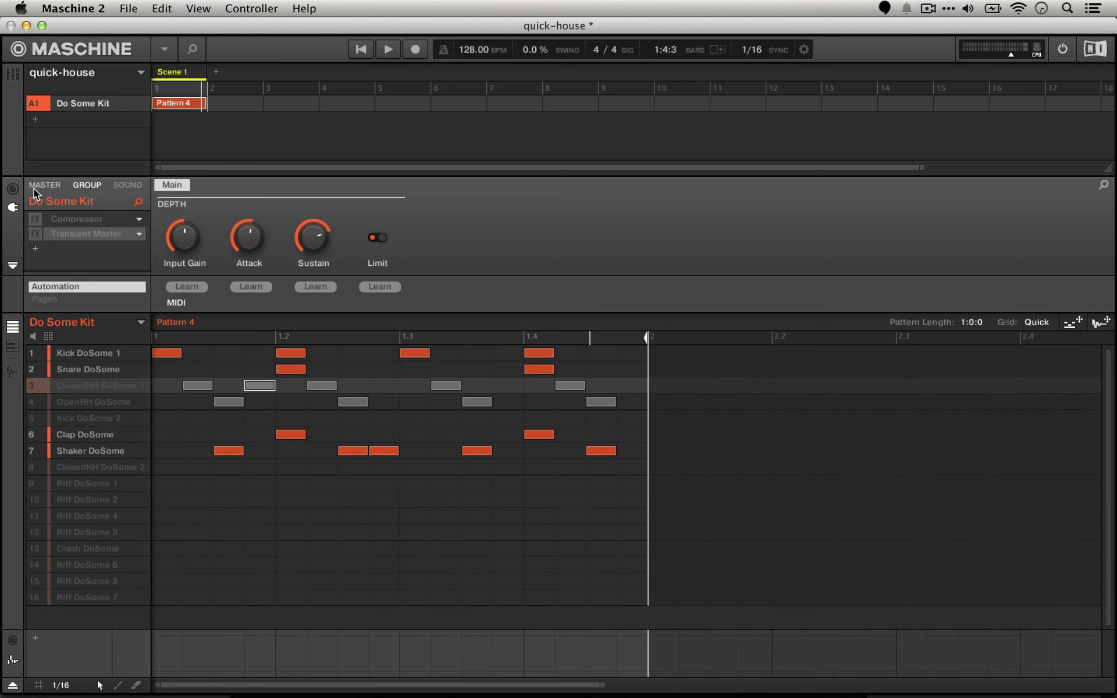
click(11, 189)
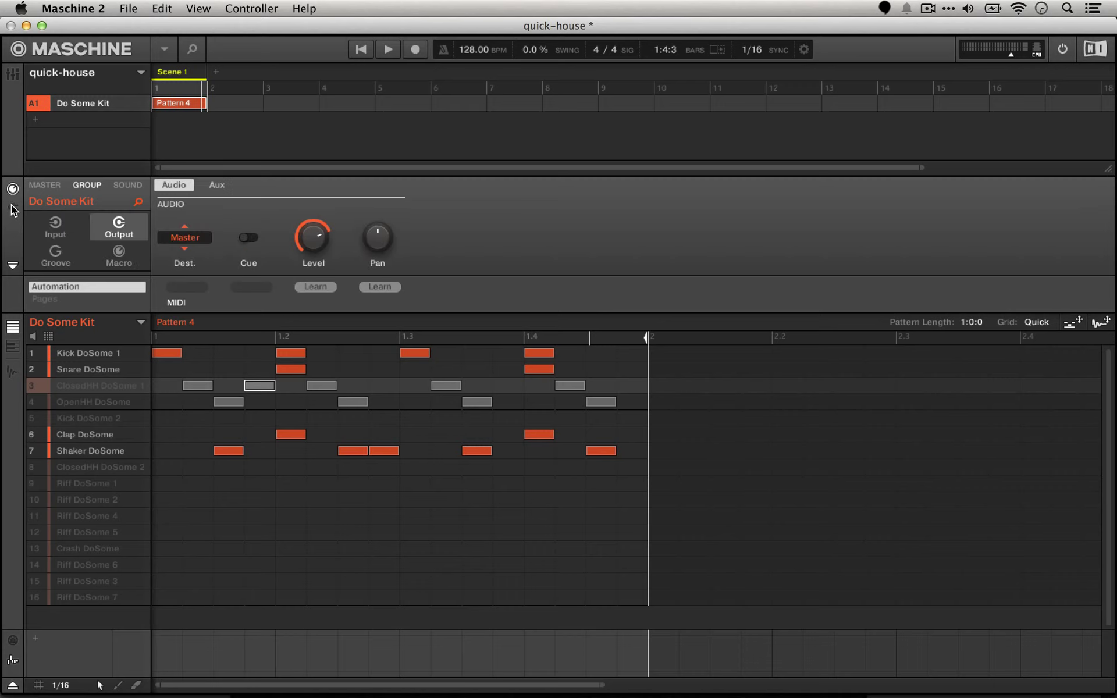
click(12, 207)
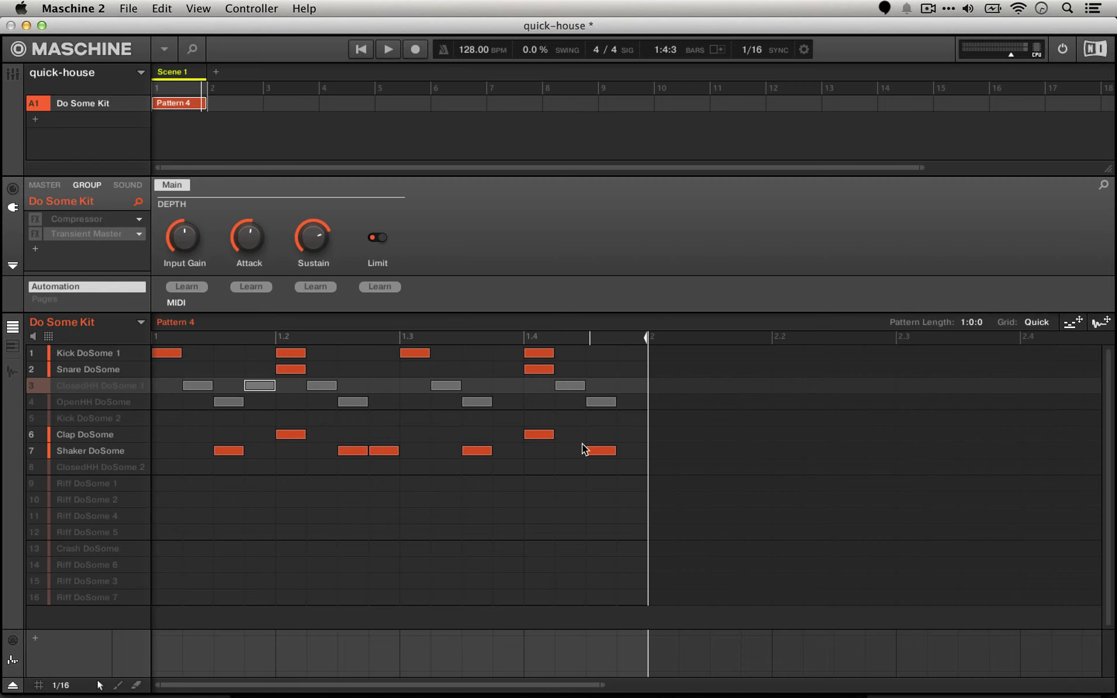
Nudge all snare and clap notes together slightly ahead of beats 1.2 and 1.4 while the pattern plays
drag(545, 459, 539, 368)
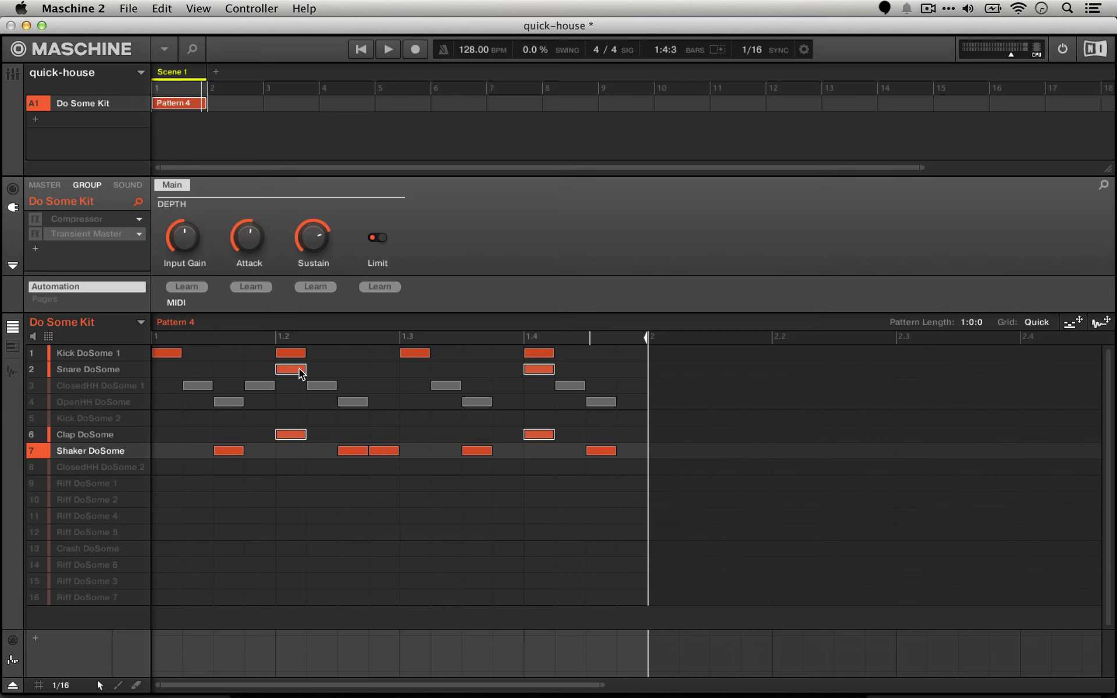
key(space)
drag(299, 370, 293, 369)
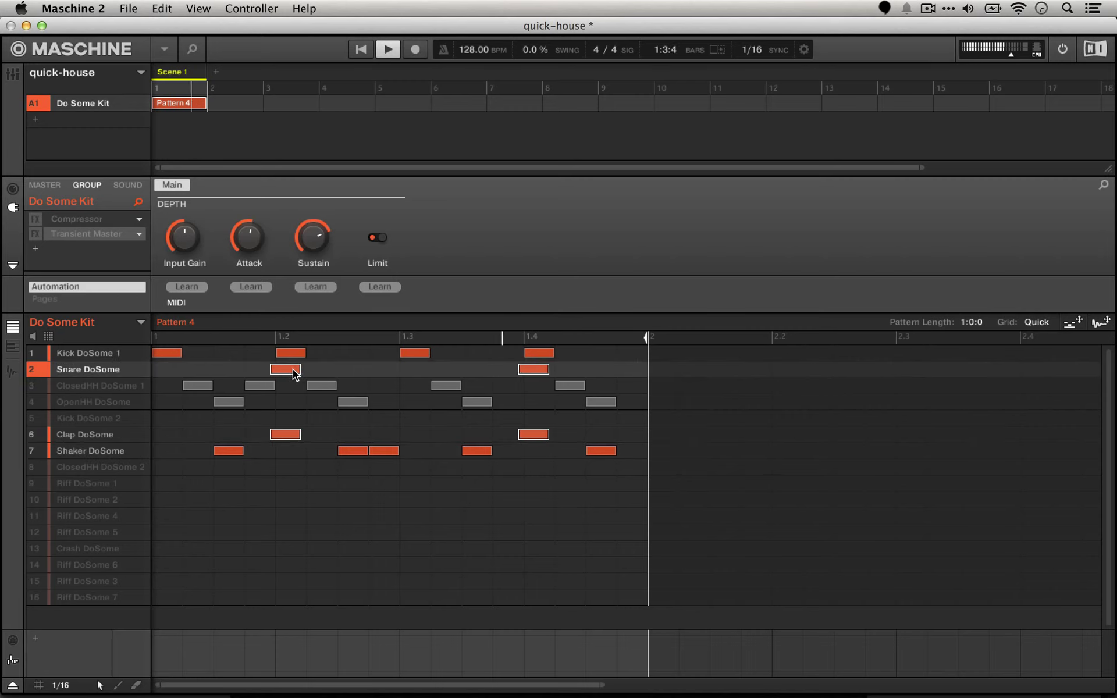
mouse_move(292, 369)
mouse_down()
mouse_move(283, 368)
mouse_move(293, 369)
mouse_up()
Nudge only the two clap notes a little earlier than the snare notes and stop playback
click(542, 434)
shift+click(284, 434)
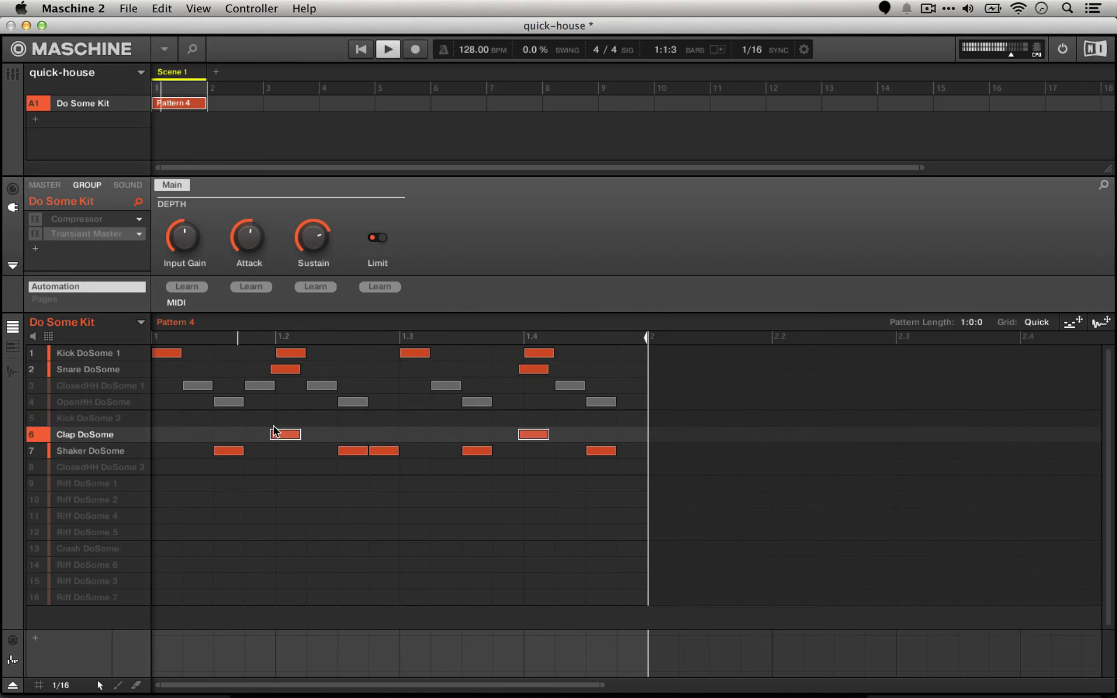
drag(283, 435, 280, 434)
drag(278, 436, 280, 436)
key(space)
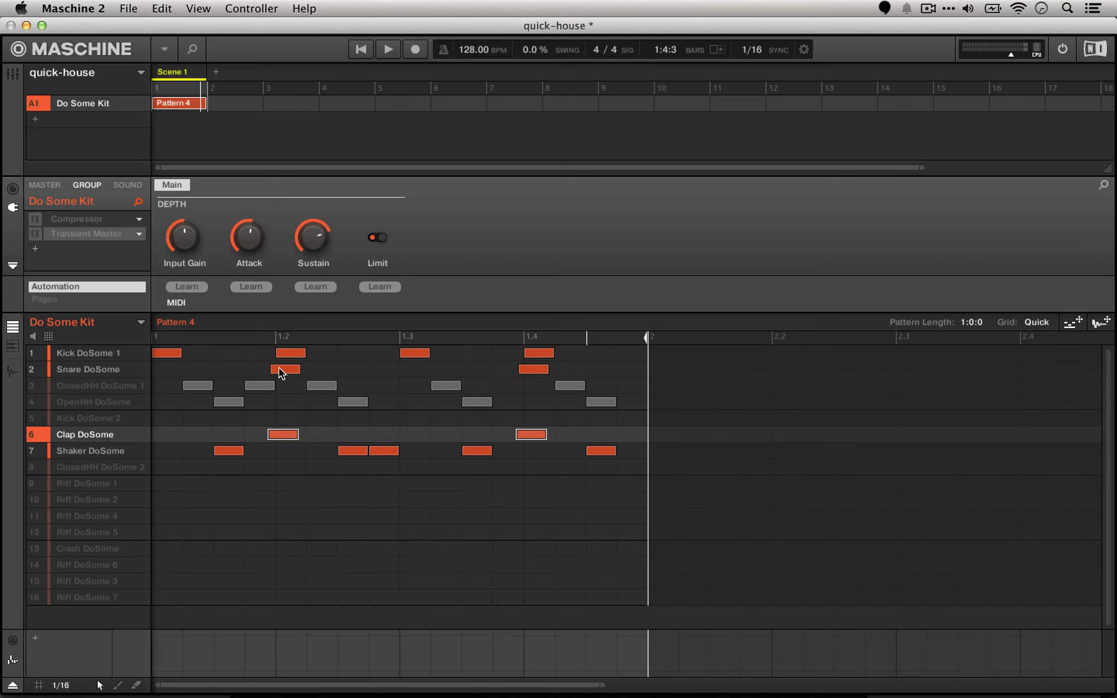
Enable the group's Transient Master and raise its Attack slightly, checking the result by playing the pattern
click(35, 234)
mouse_move(259, 237)
drag(249, 243, 249, 240)
key(space)
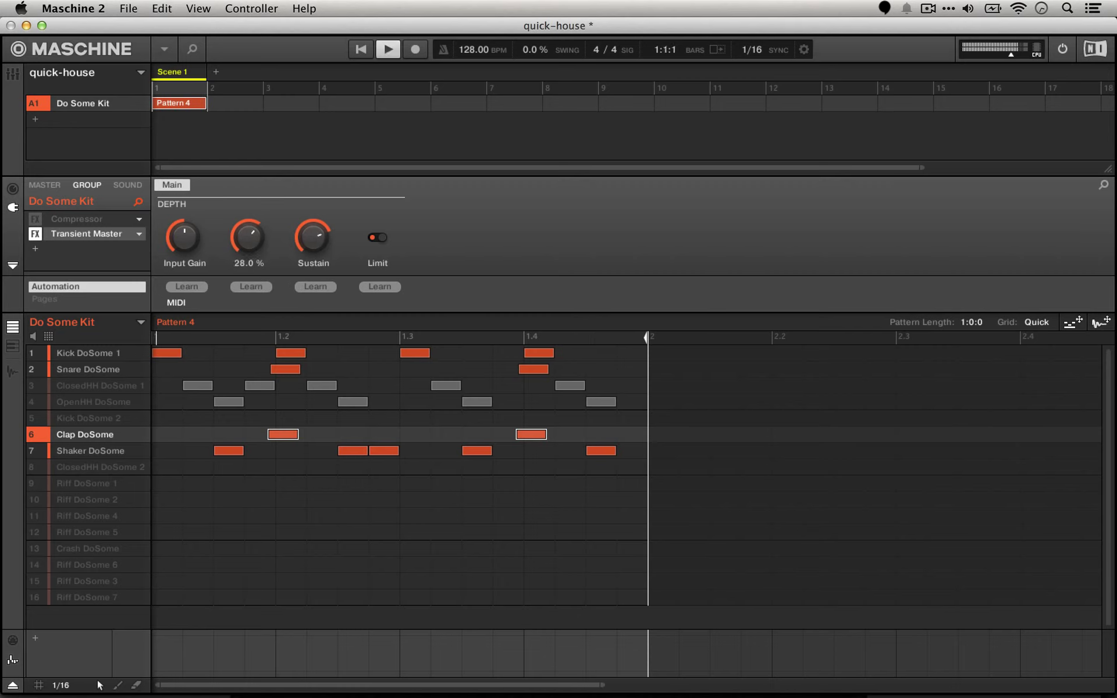
mouse_move(249, 243)
mouse_down()
mouse_move(249, 291)
mouse_move(249, 230)
mouse_move(249, 244)
mouse_up()
key(space)
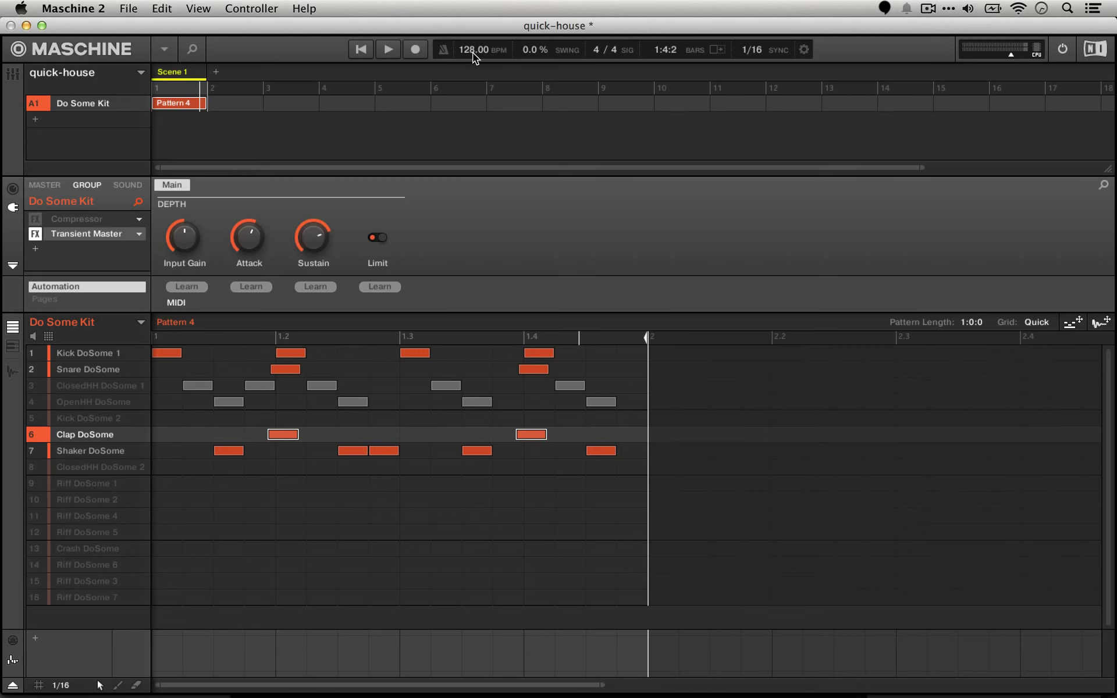
Set the tempo to 134 BPM and listen to the pattern
drag(473, 53, 473, 43)
key(space)
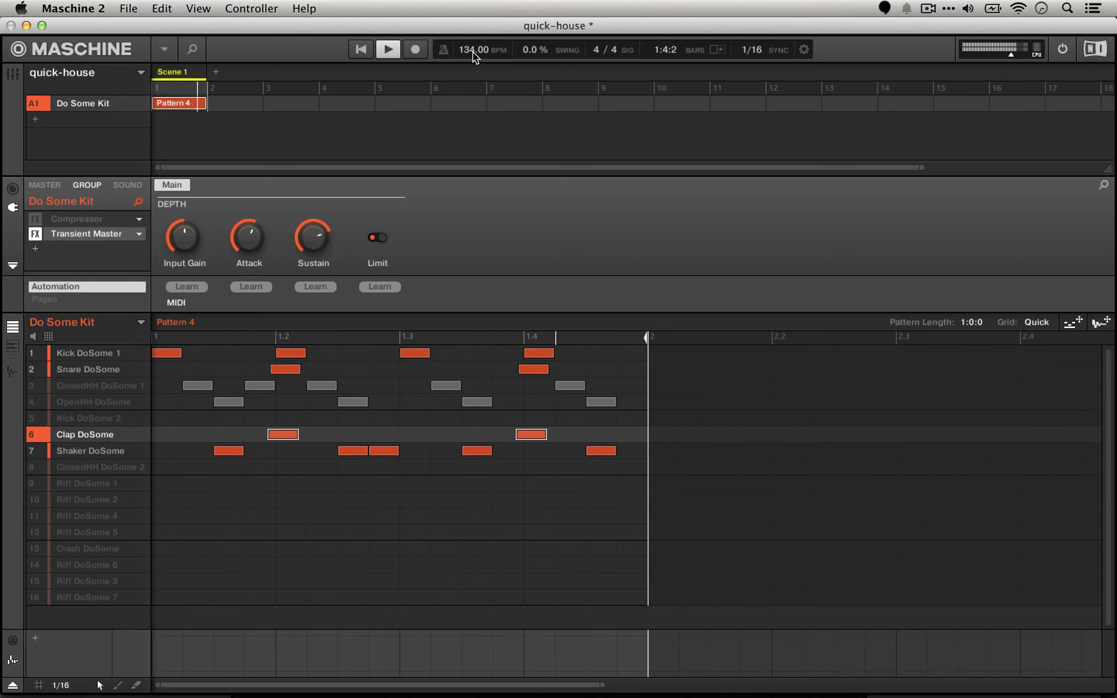
key(space)
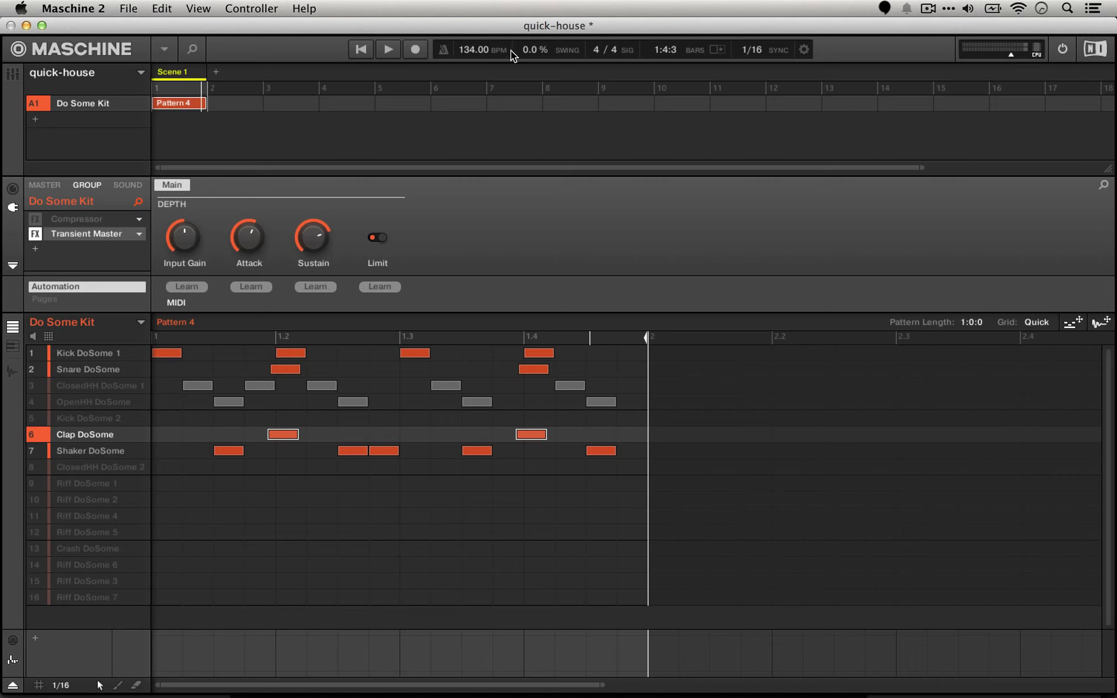
Set the tempo to 117 BPM and listen to the pattern
drag(466, 48, 465, 52)
key(space)
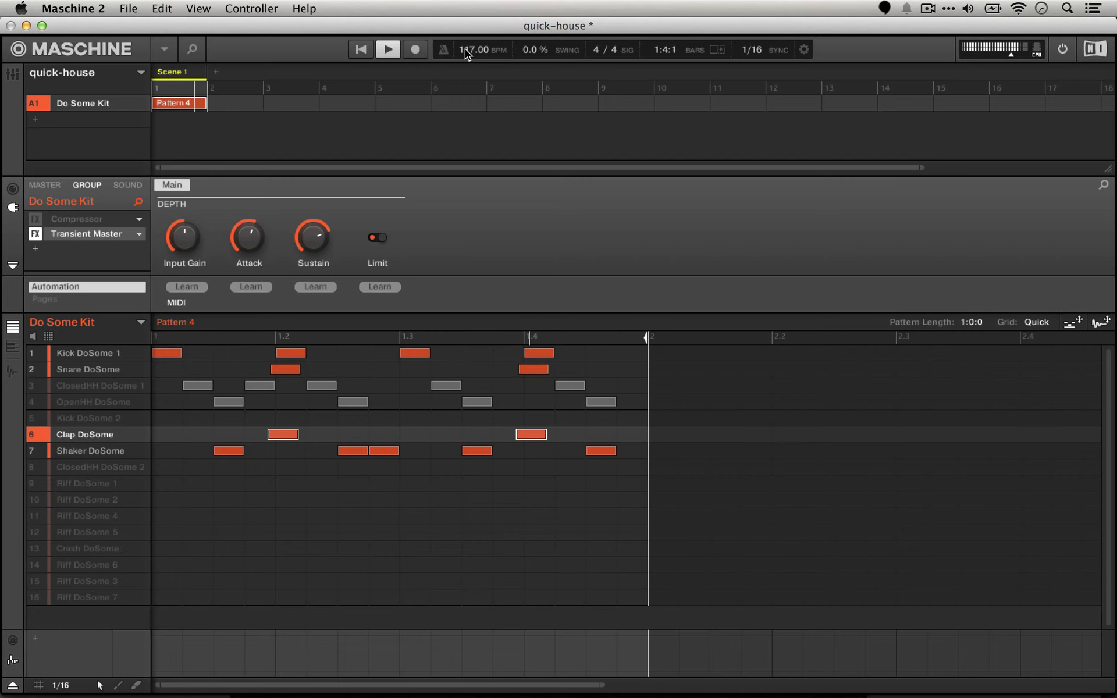
key(space)
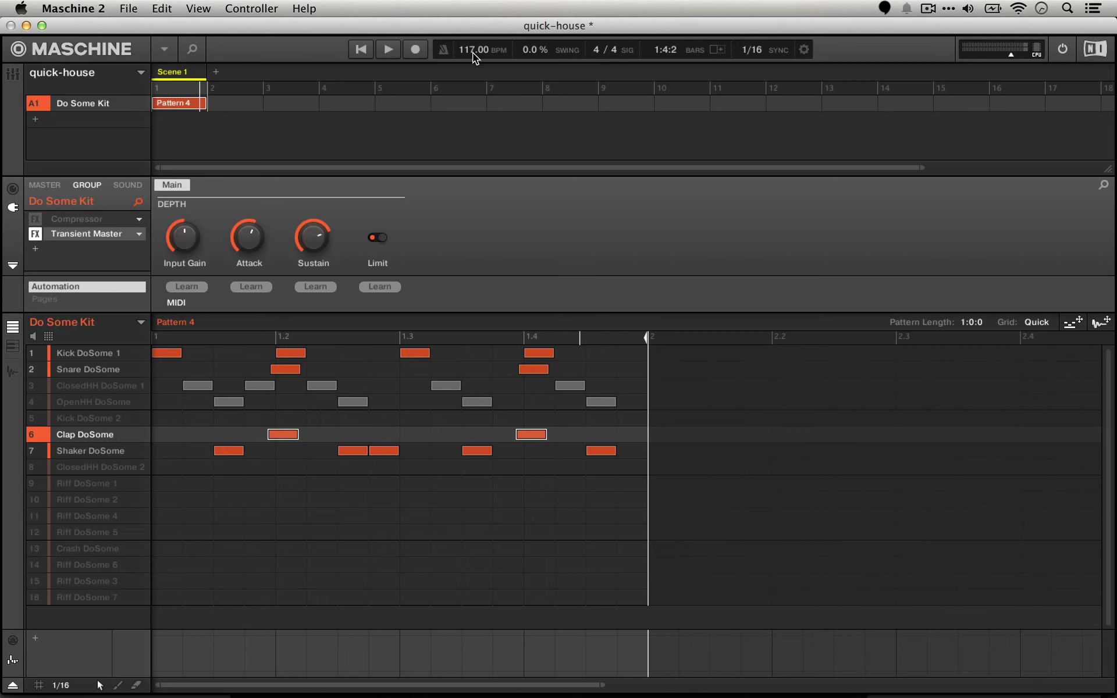
Set the tempo back to 128 BPM and play the pattern to compare
drag(473, 53, 473, 45)
key(space)
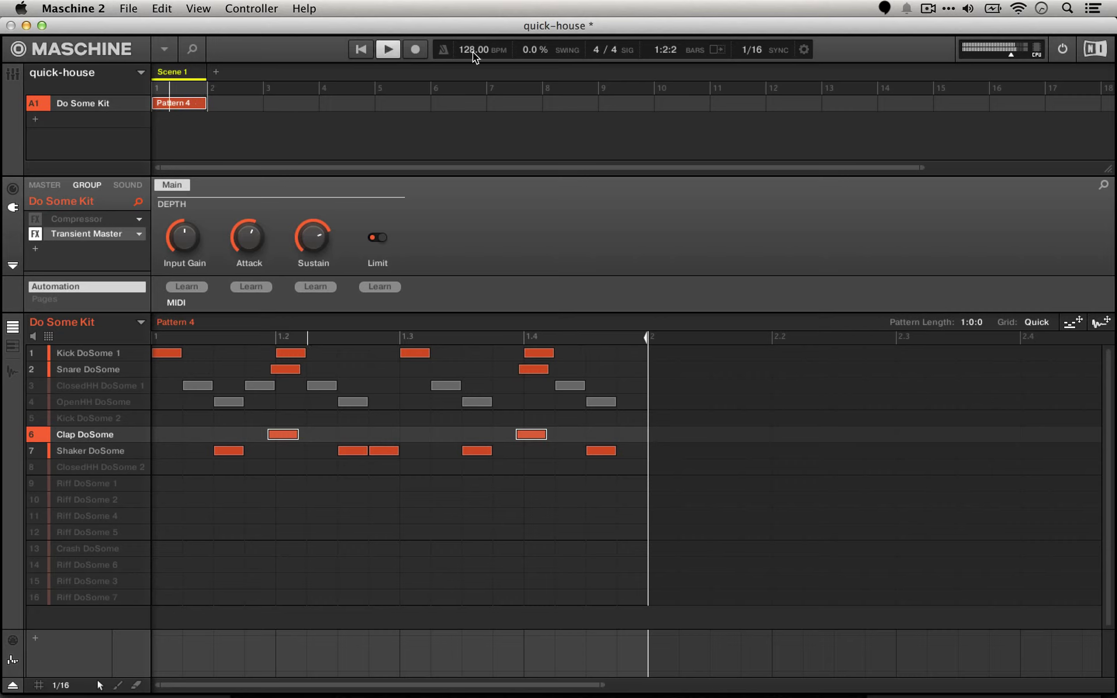
drag(472, 50, 473, 50)
key(space)
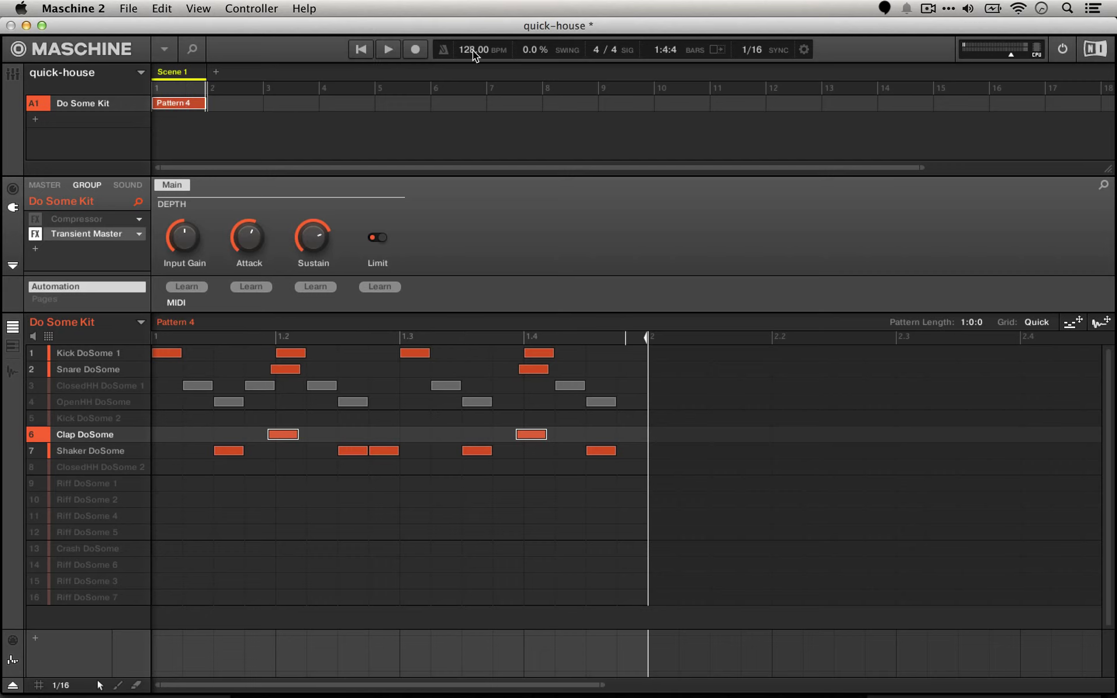
Nudge the shaker note just before beat 1.3 slightly earlier, off the grid, while the pattern plays
click(410, 427)
key(space)
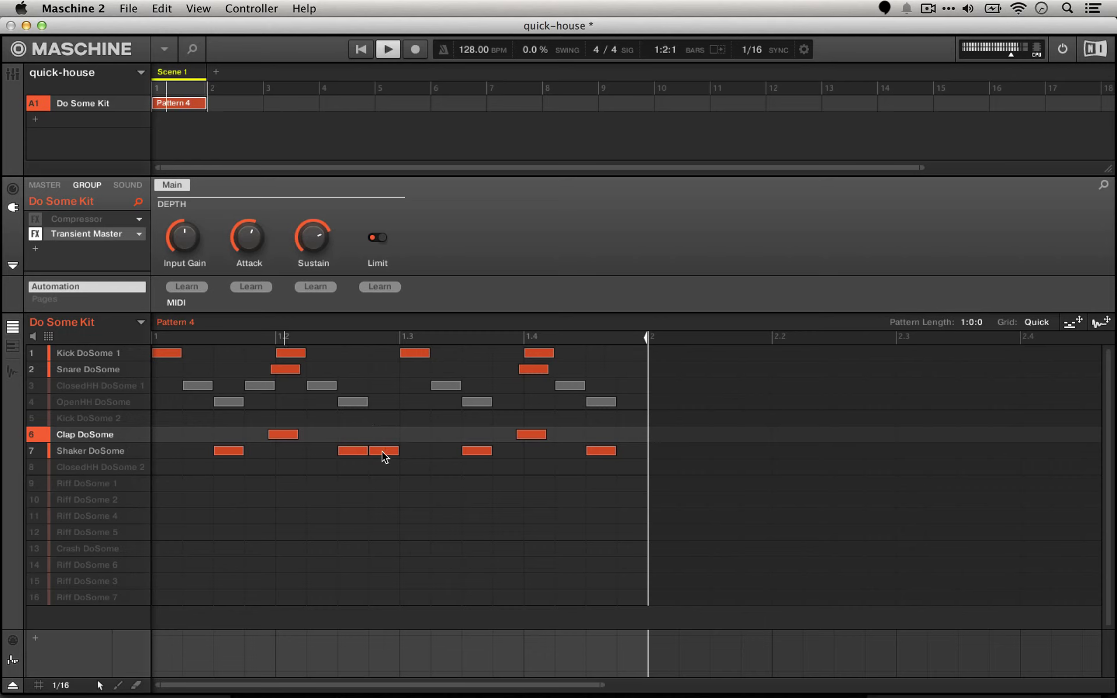
key(space)
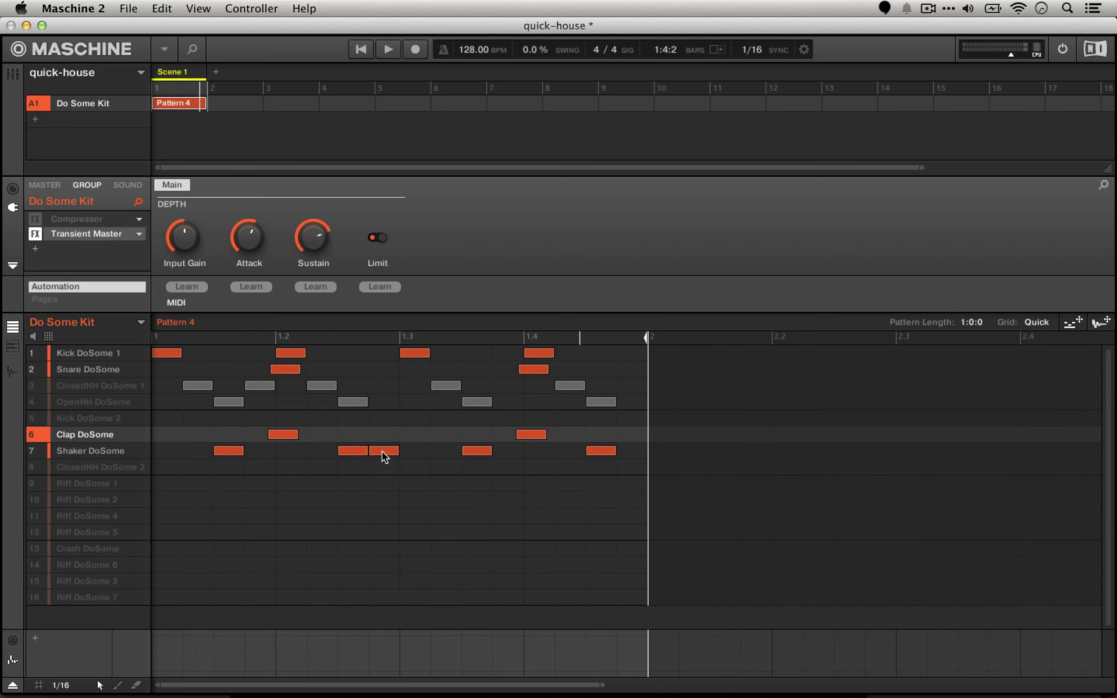
click(382, 451)
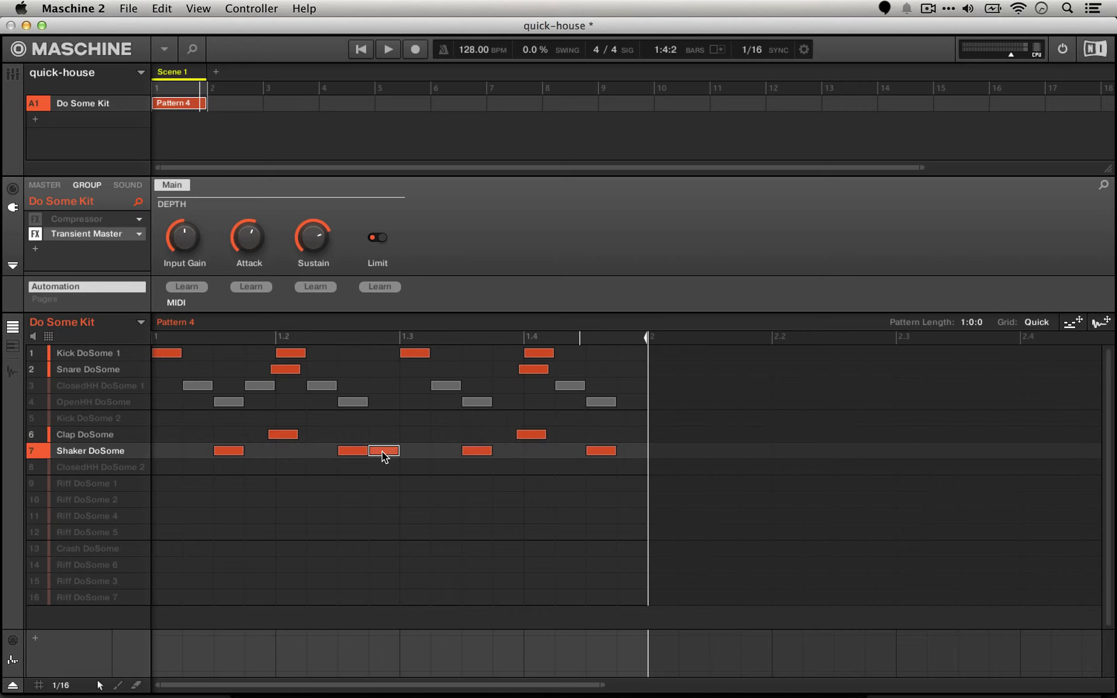
key(space)
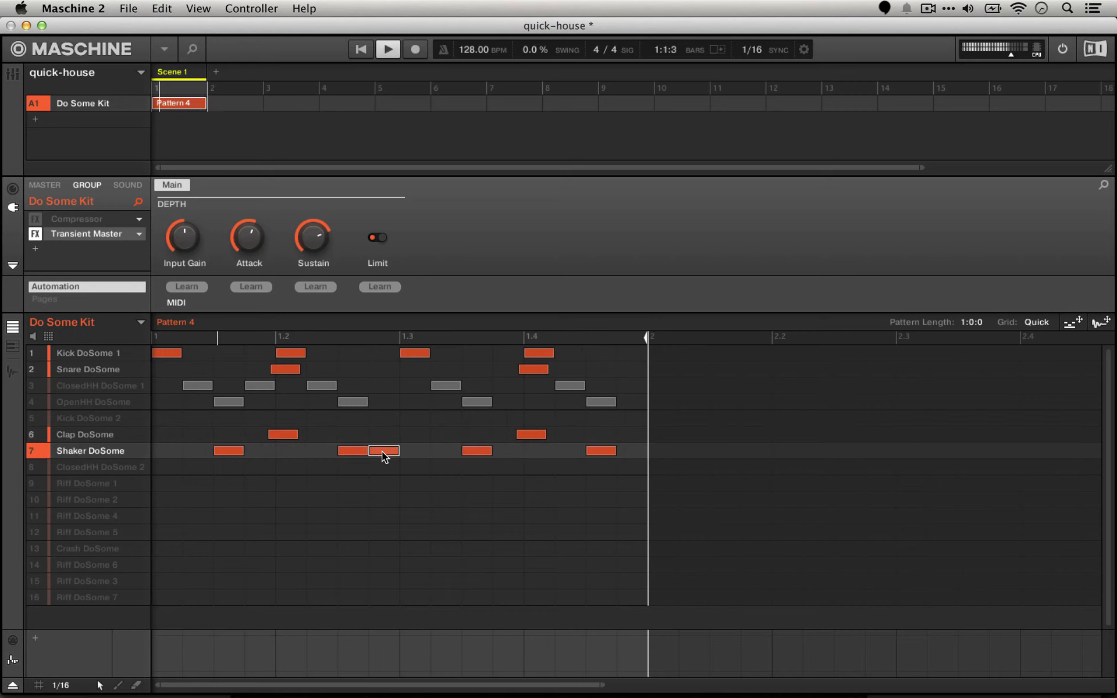
drag(381, 452, 375, 452)
key(space)
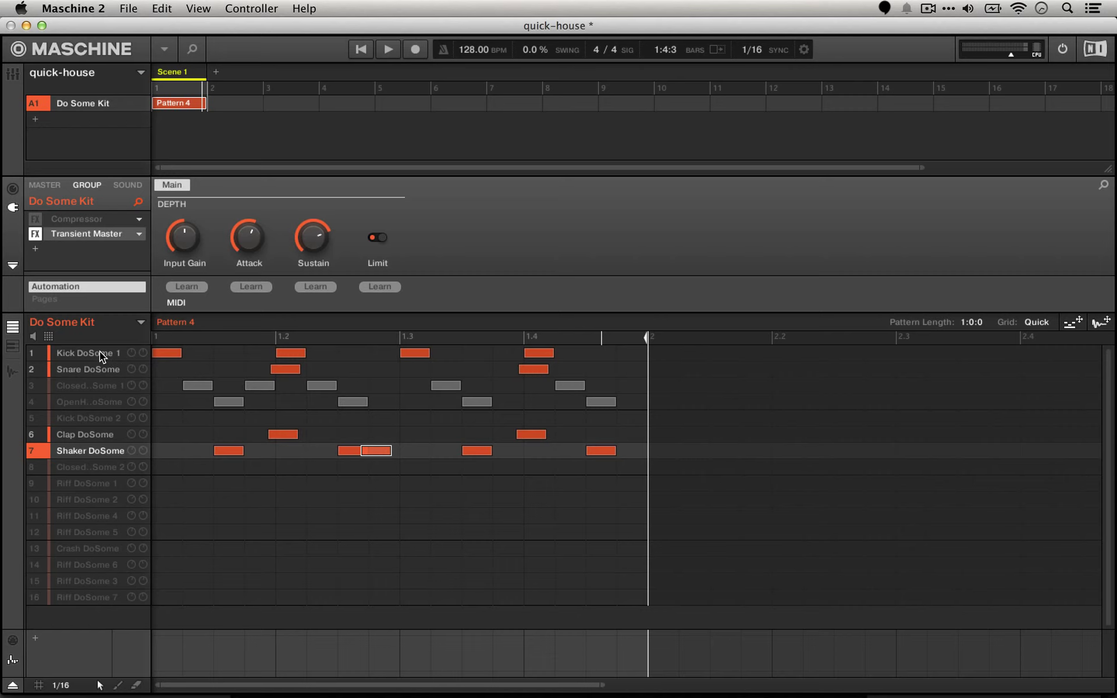
Examine the clap's sound plug-ins and the kick's EQ and Compressor settings, and return to the group's effects
click(70, 439)
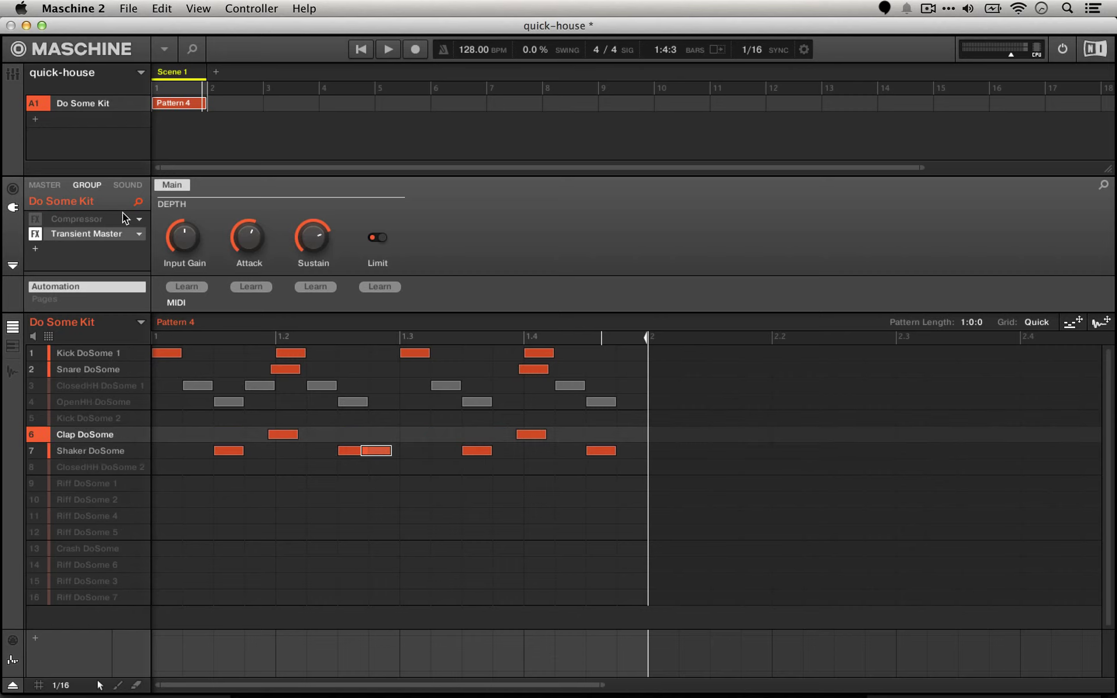
click(120, 187)
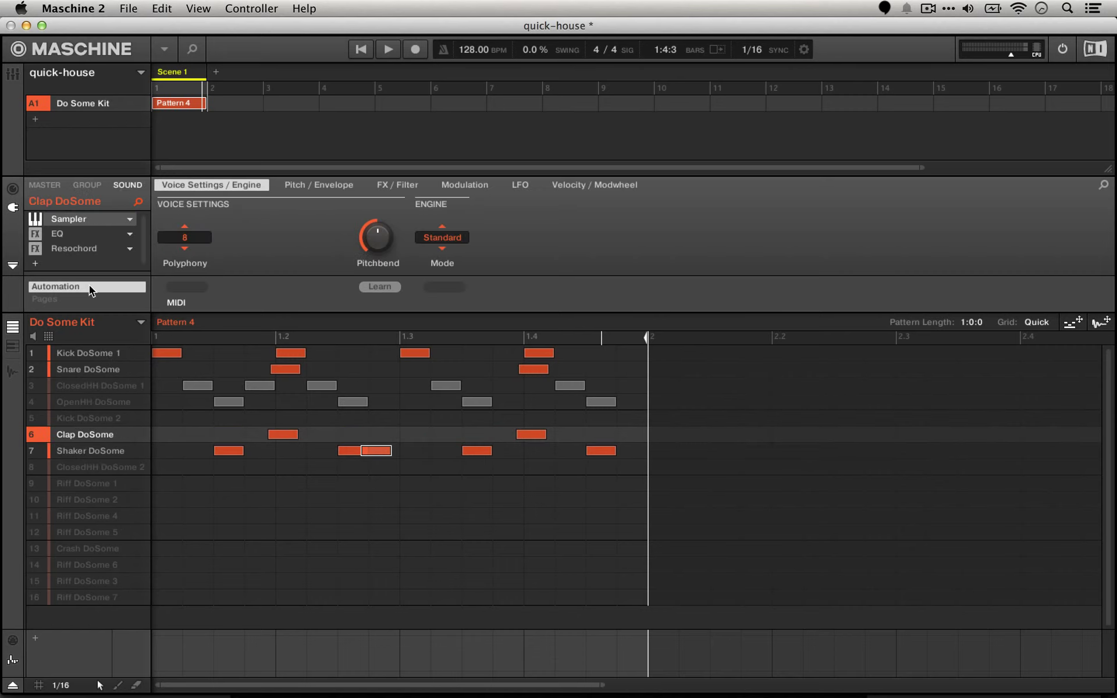
click(67, 355)
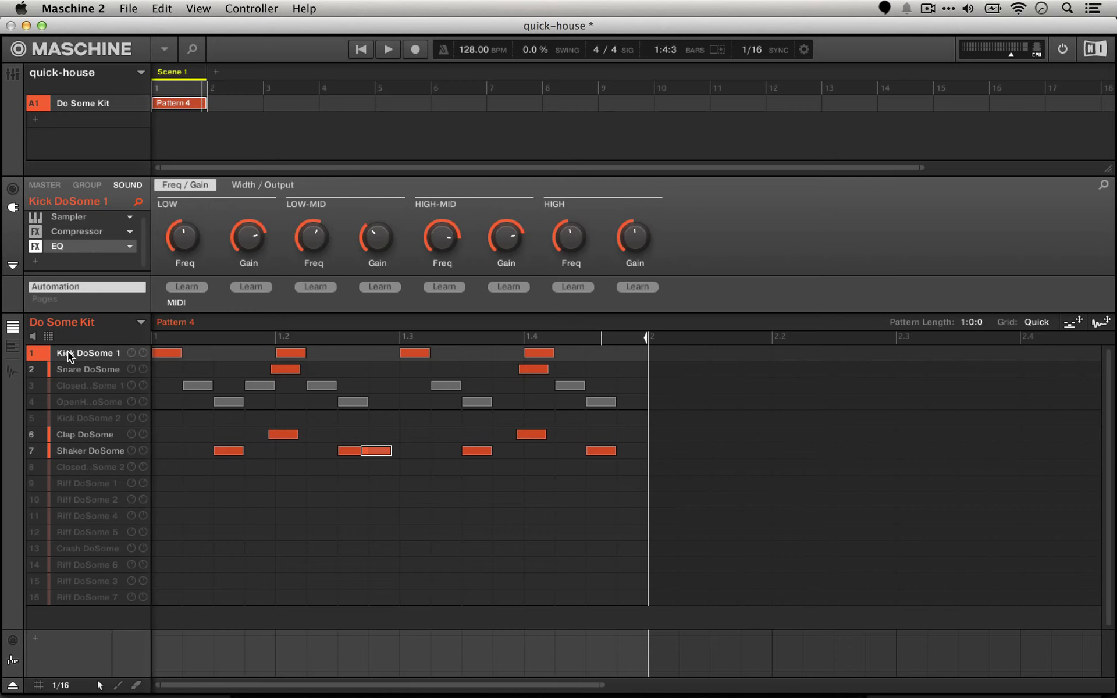
click(94, 232)
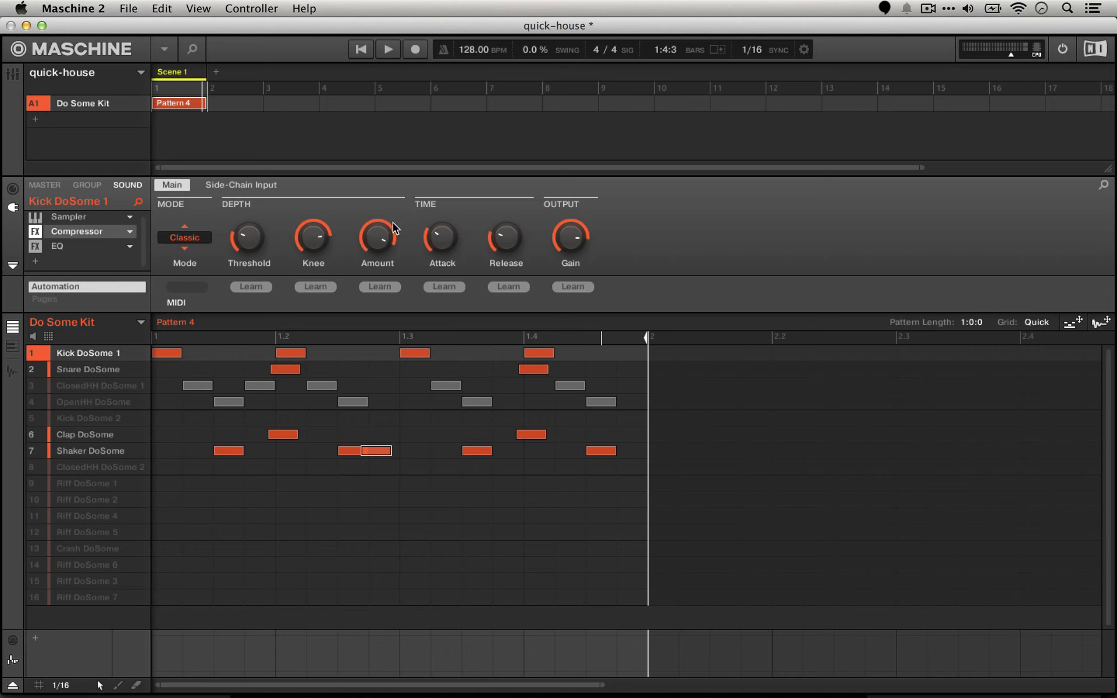
mouse_move(247, 233)
click(86, 186)
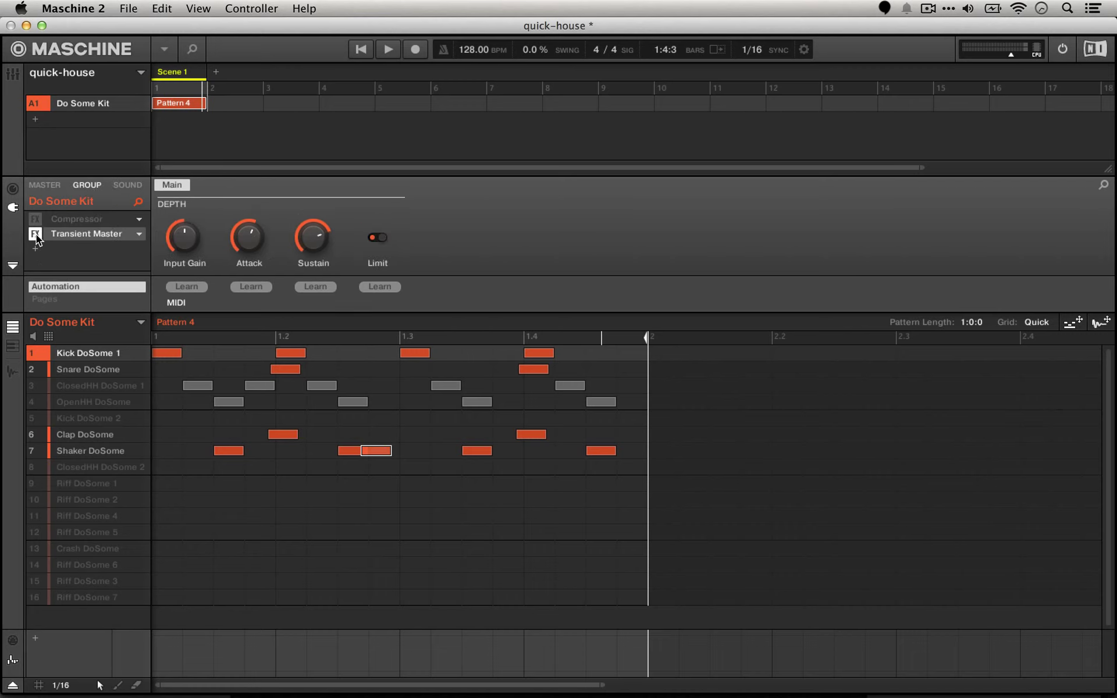
Vary the threshold of the kick's Compressor while playing the pattern, and restore the original setting
click(127, 185)
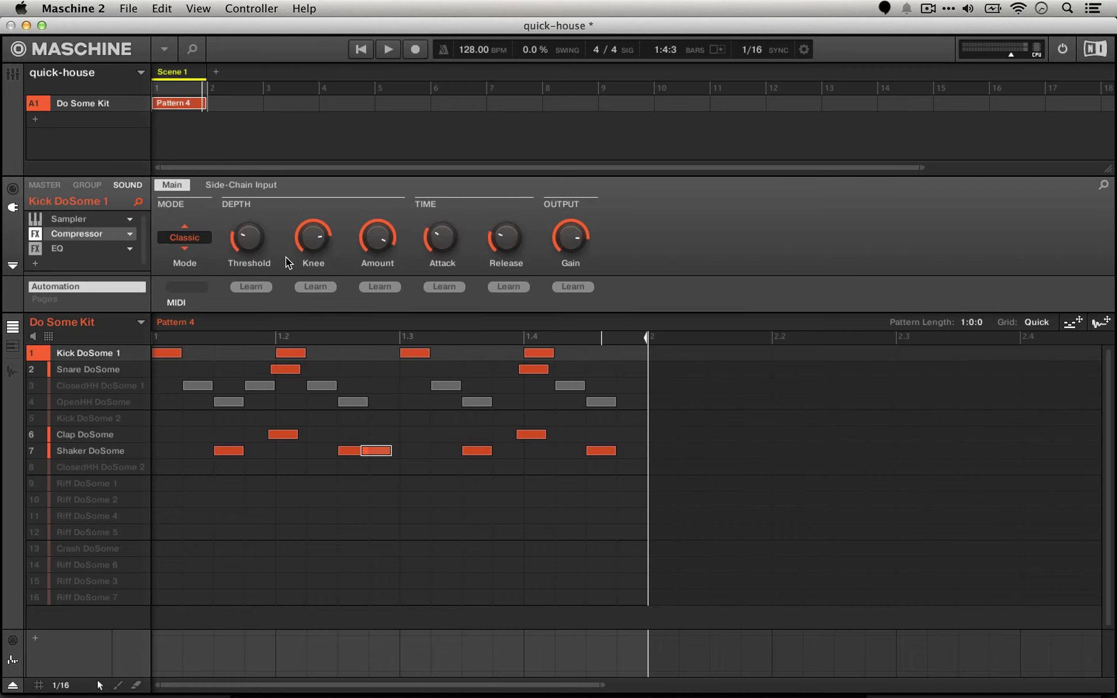
key(space)
drag(248, 238, 248, 217)
key(space)
drag(250, 237, 250, 219)
mouse_move(370, 234)
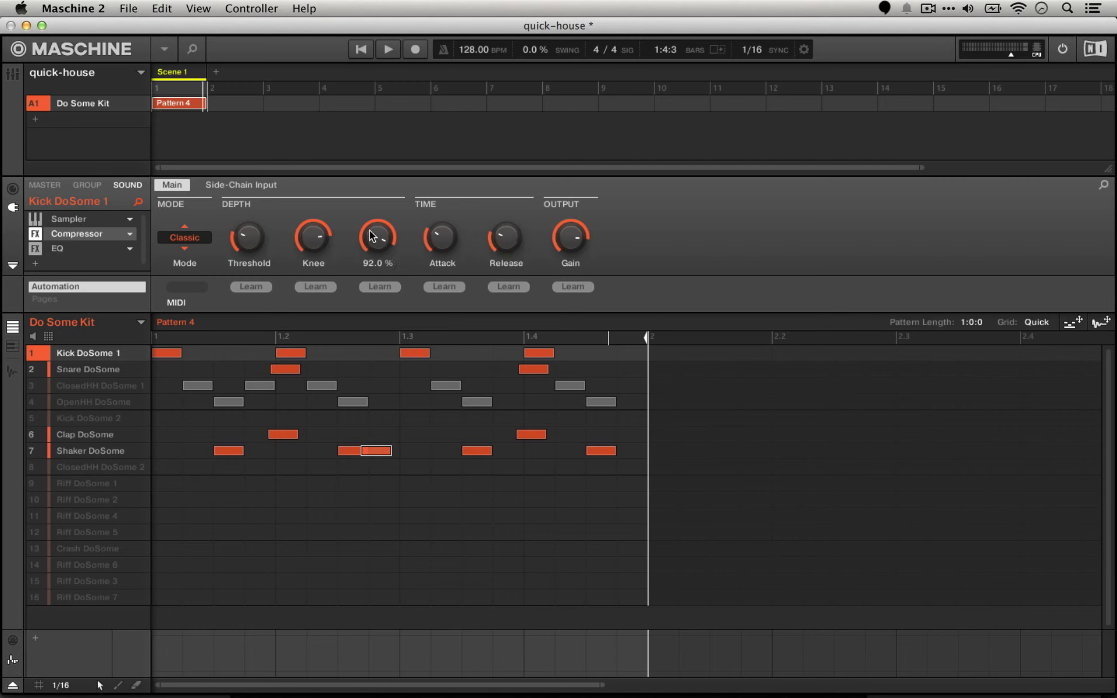
Compare the Compressor and EQ settings of the kick and the snare, including the compressors' knee and amount
click(58, 249)
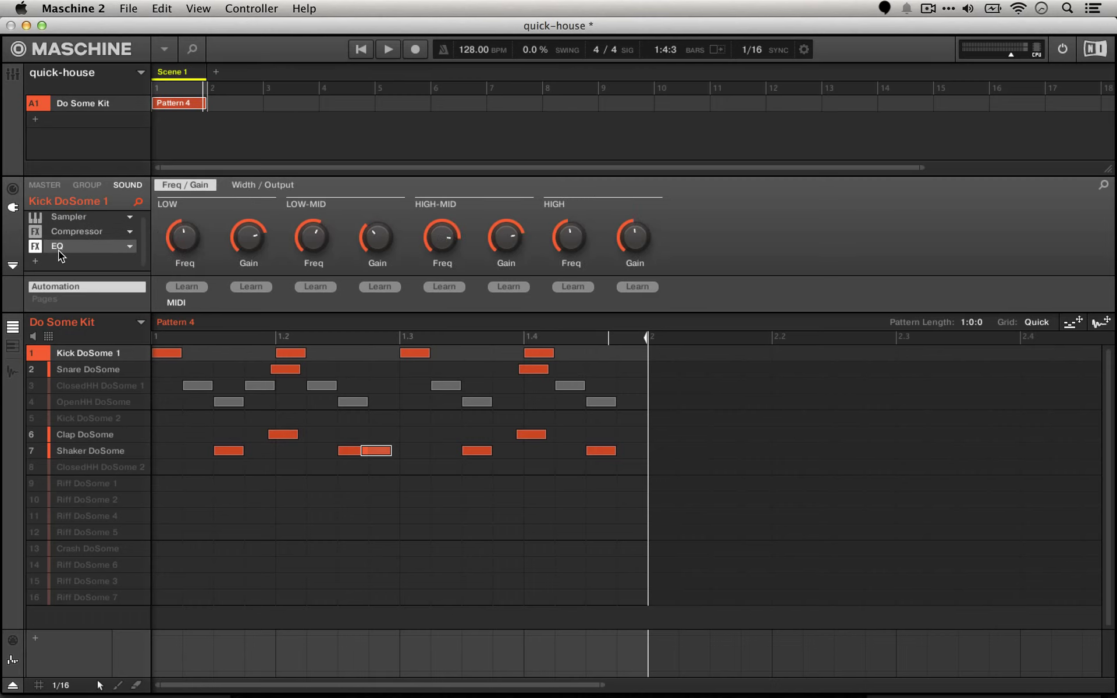
click(73, 368)
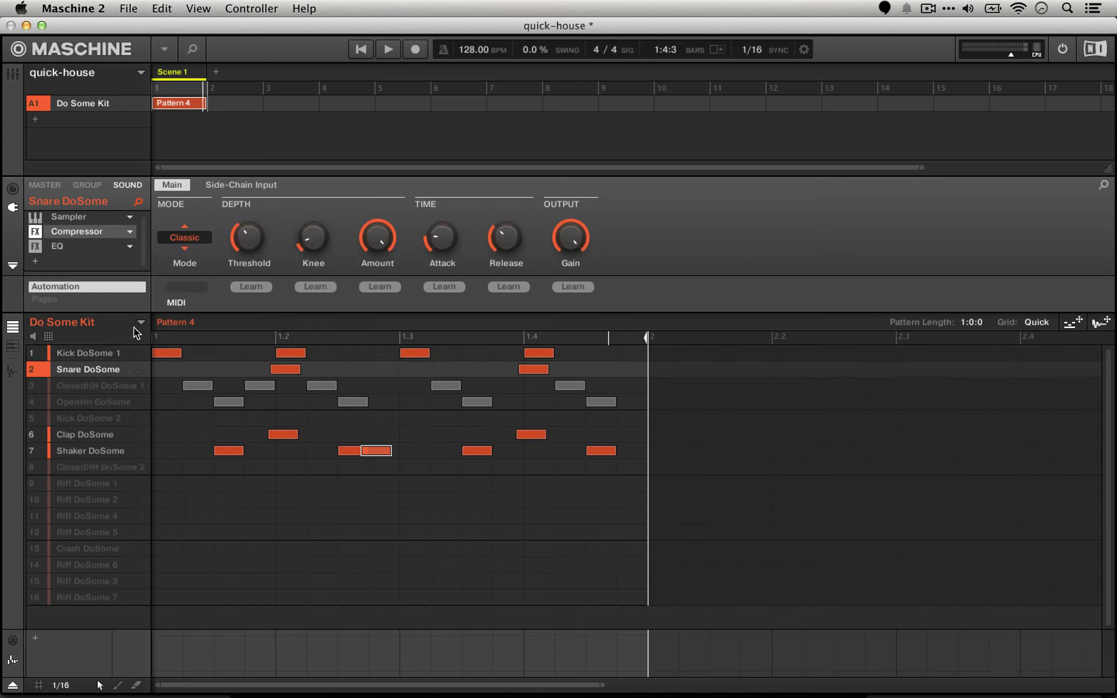
click(81, 215)
click(82, 231)
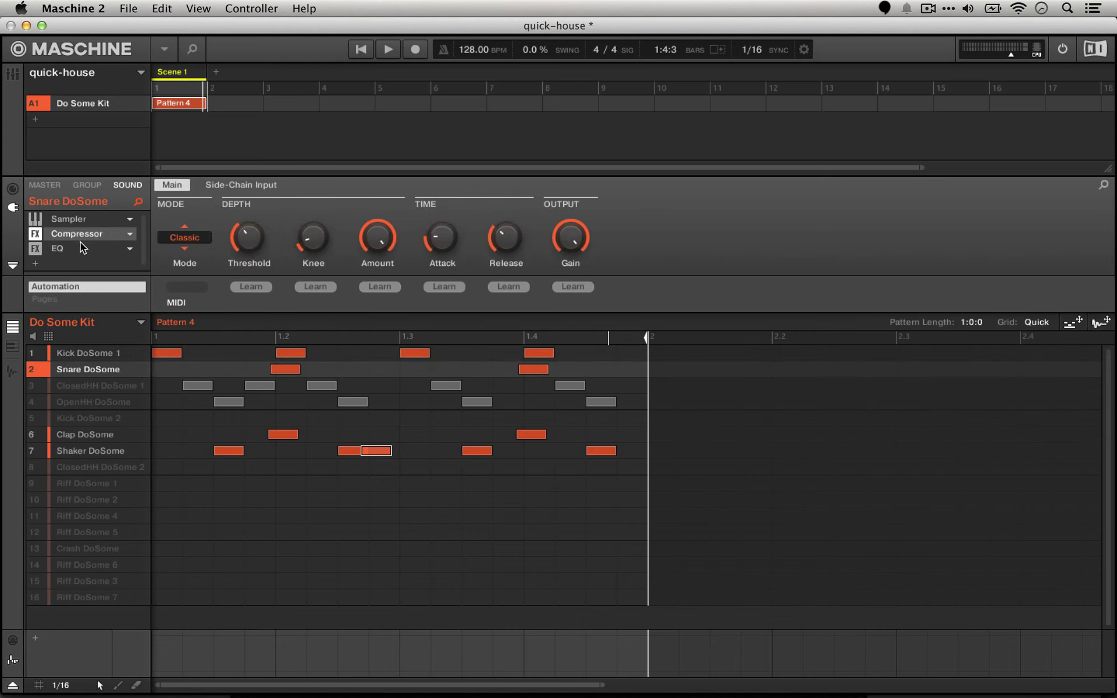
click(74, 352)
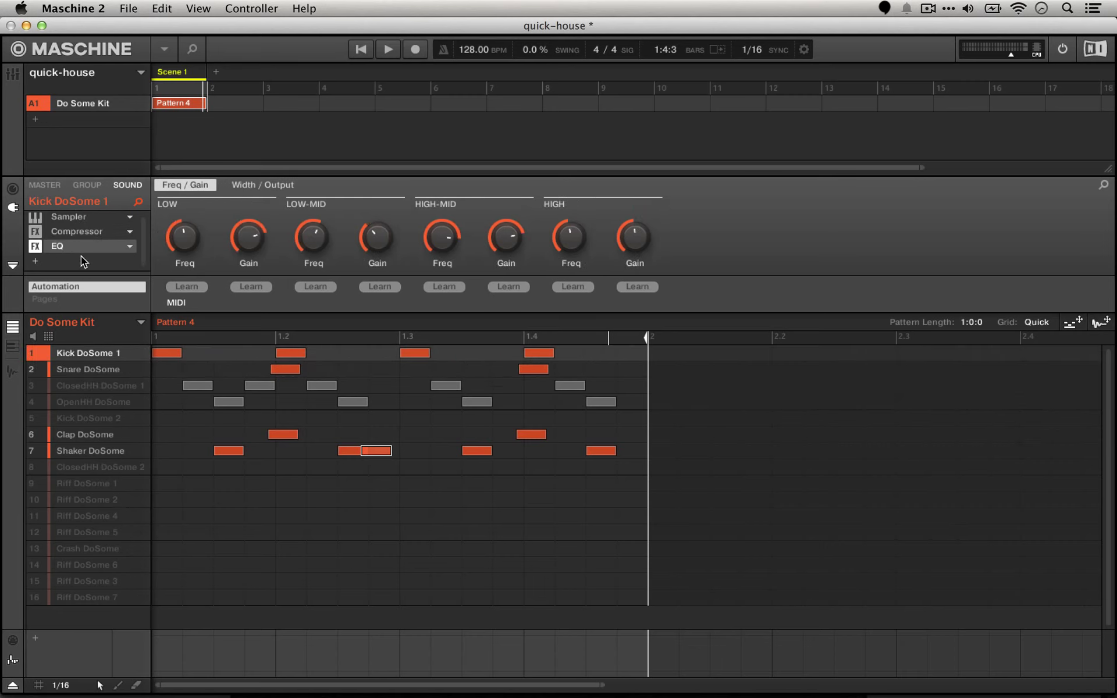
click(79, 233)
mouse_move(301, 240)
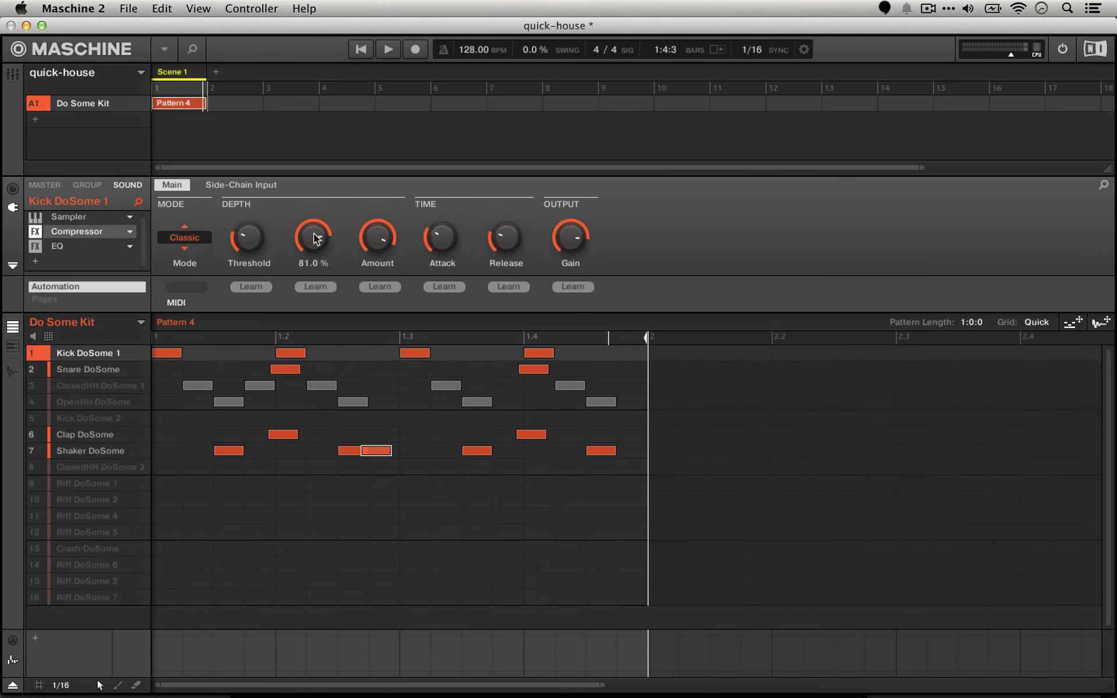
click(75, 369)
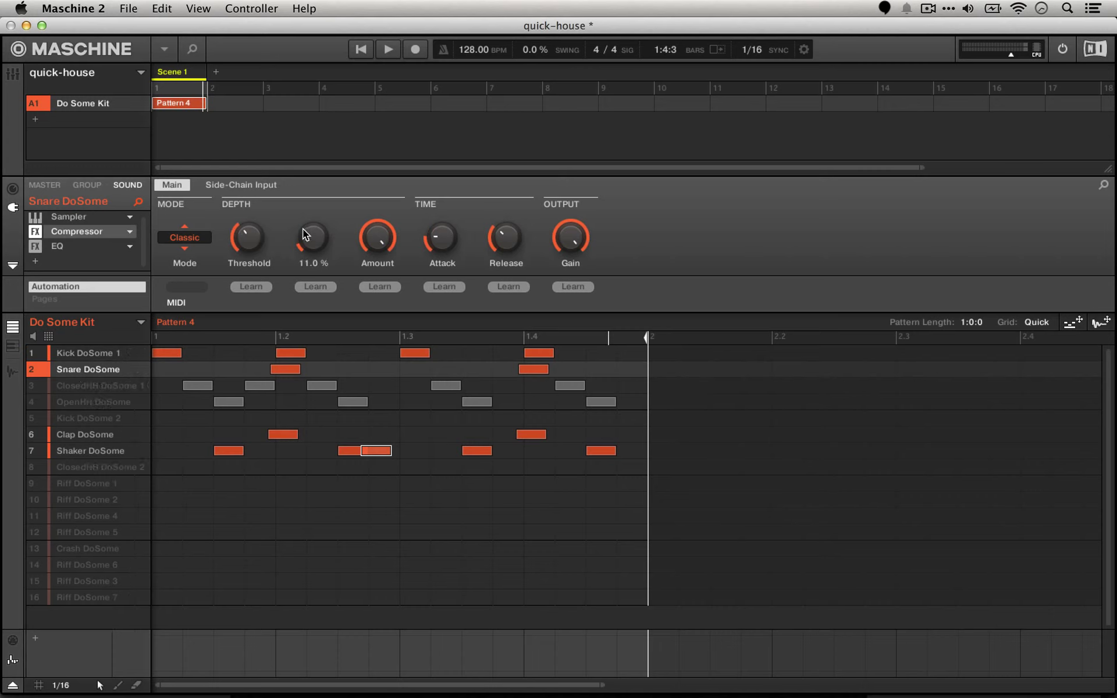
mouse_move(384, 229)
drag(374, 239, 374, 239)
click(60, 246)
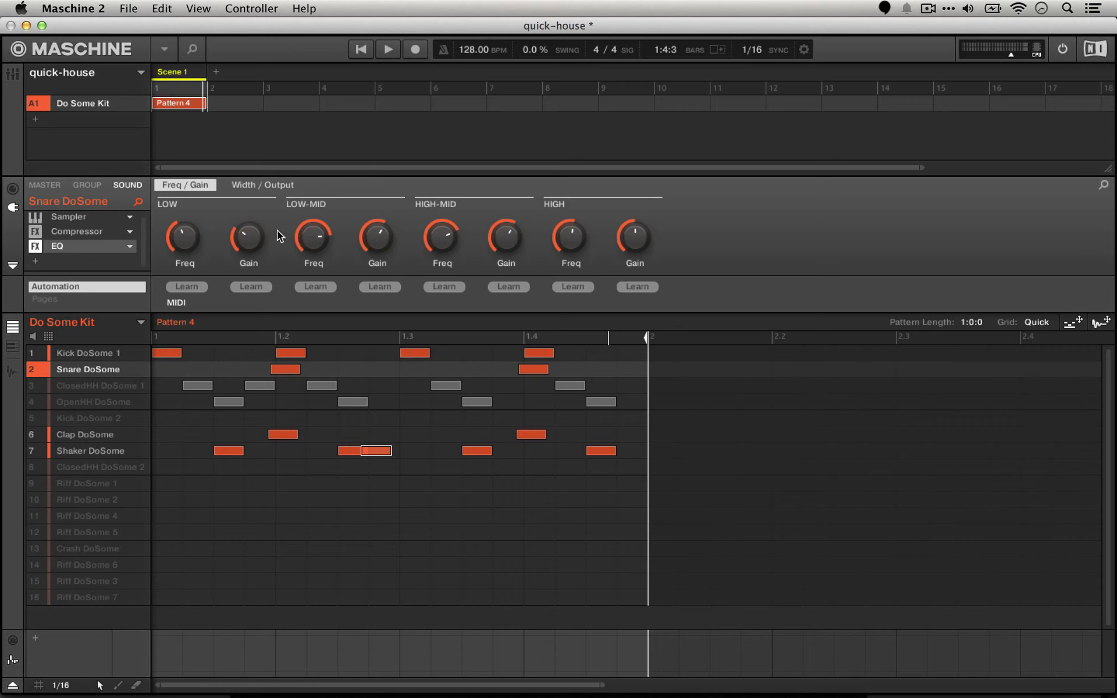
Examine the clap's EQ and Resochord settings and listen to the pattern
click(87, 440)
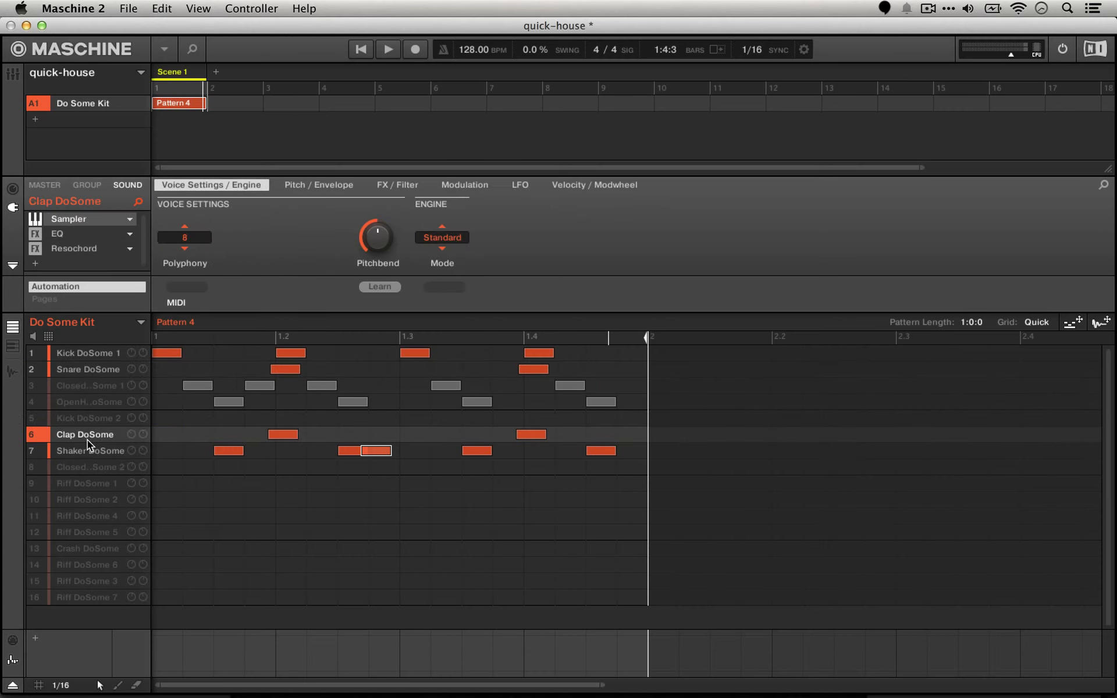
click(61, 233)
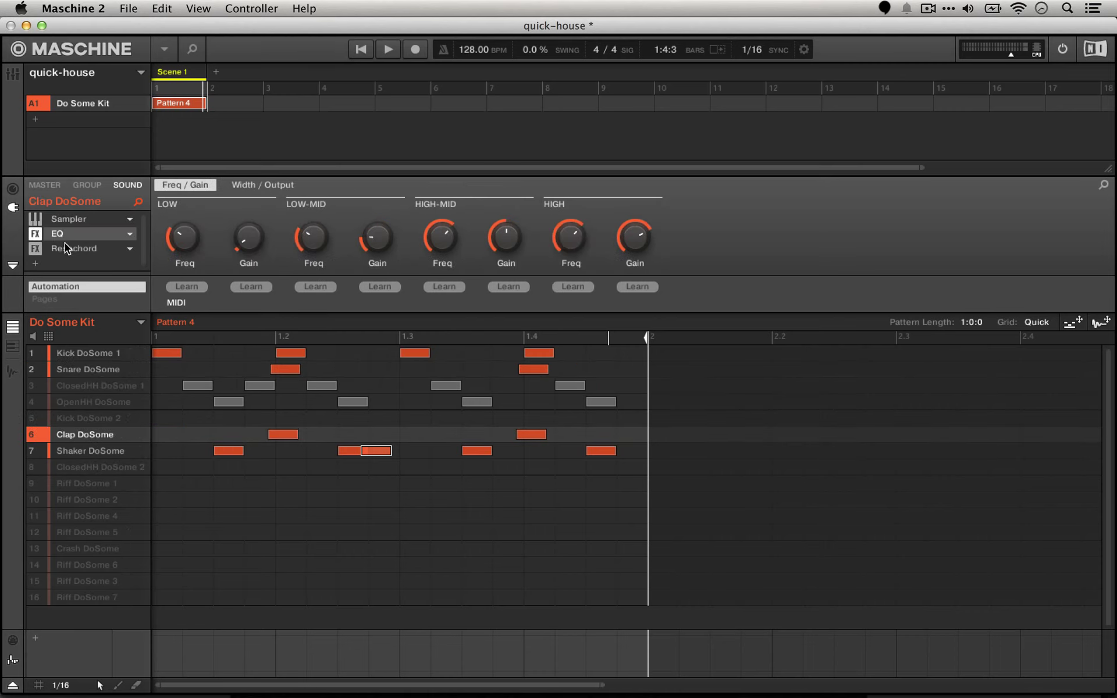
click(71, 252)
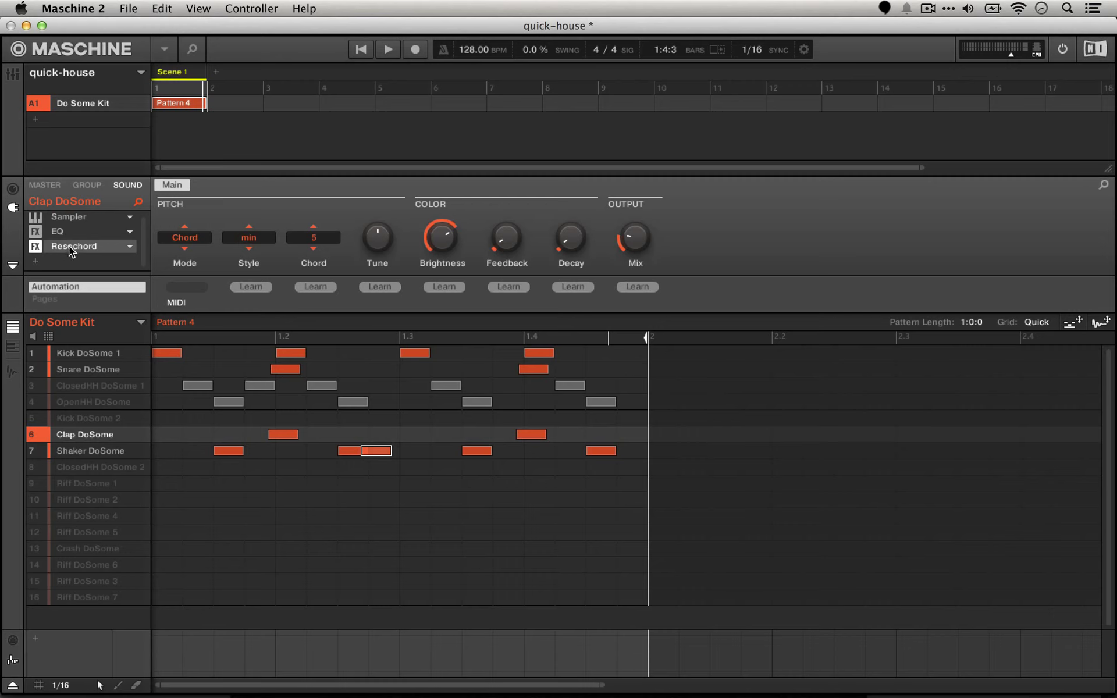
click(70, 235)
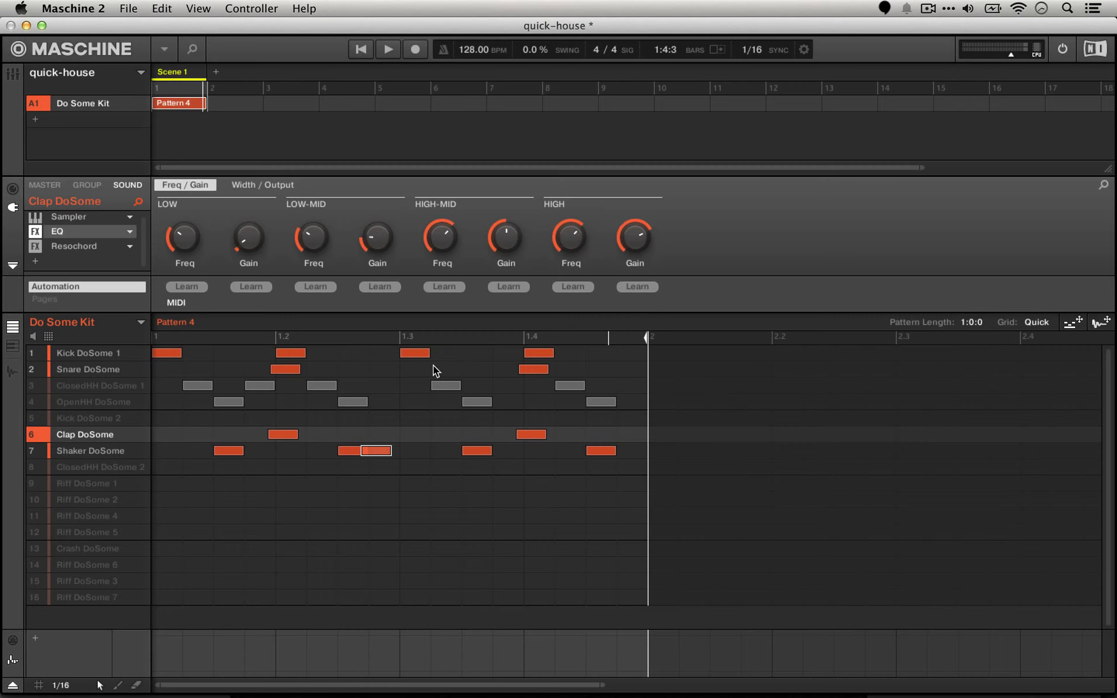
key(space)
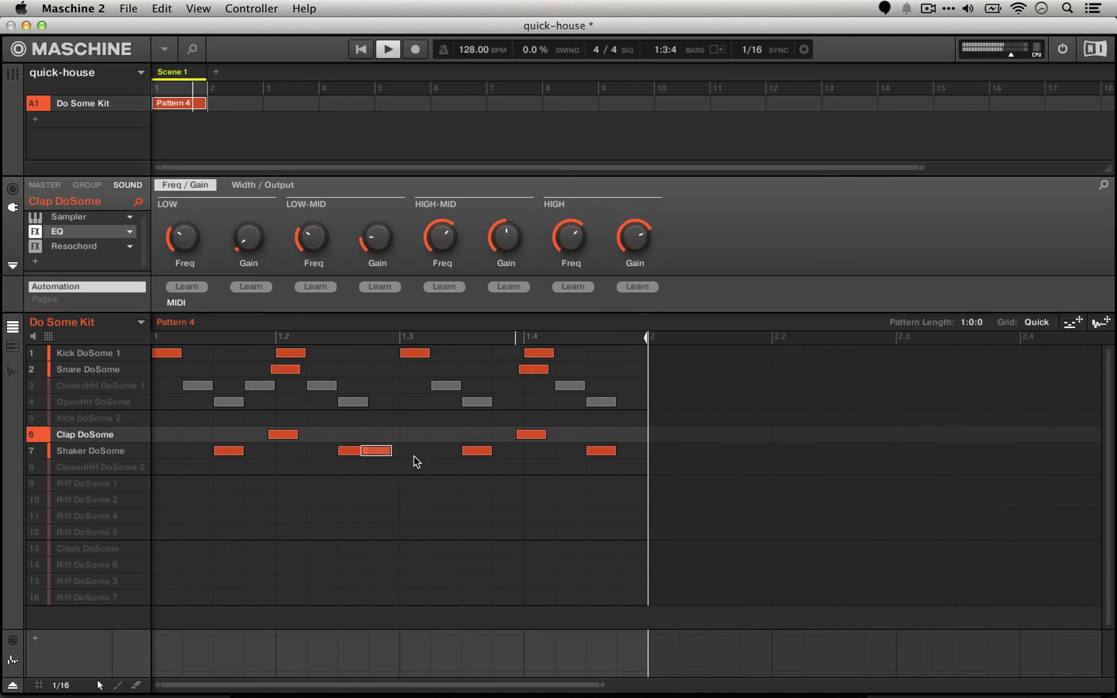
key(space)
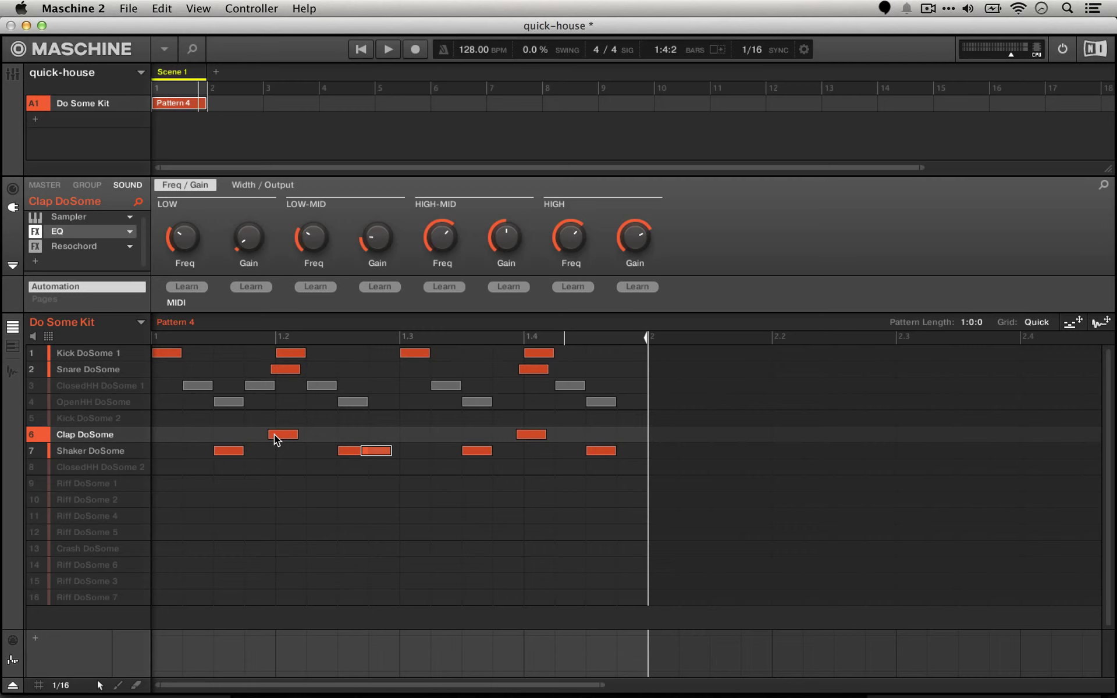
Enable the group's Compressor and Transient Master effects, and check the Compressor's main and side-chain input settings
click(86, 184)
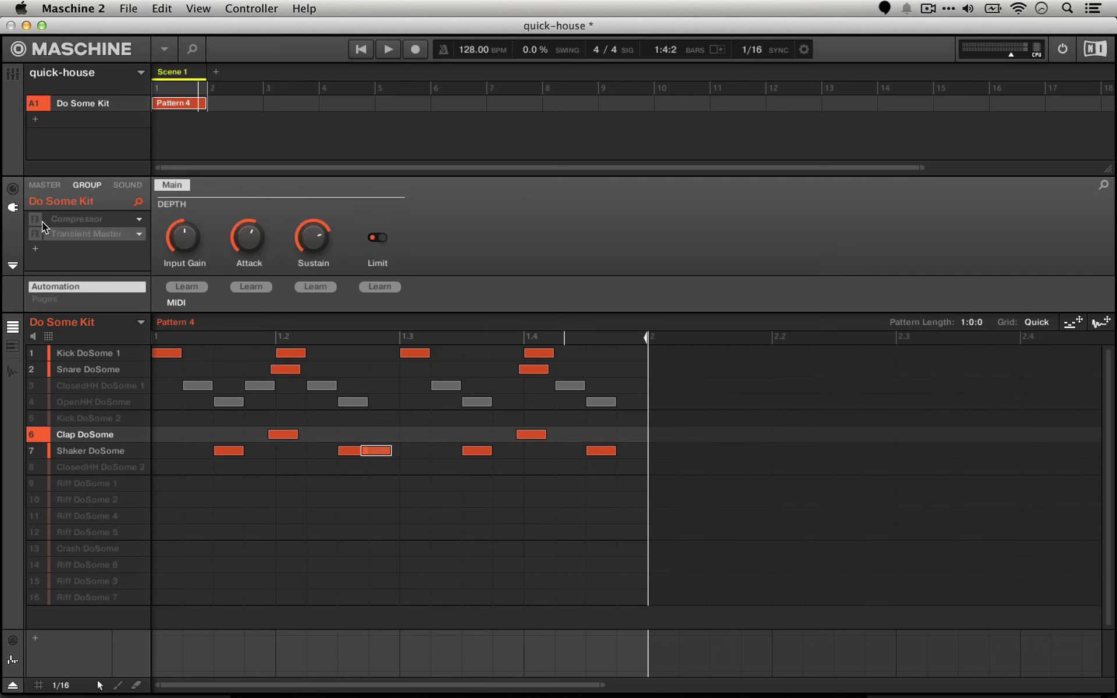
click(62, 225)
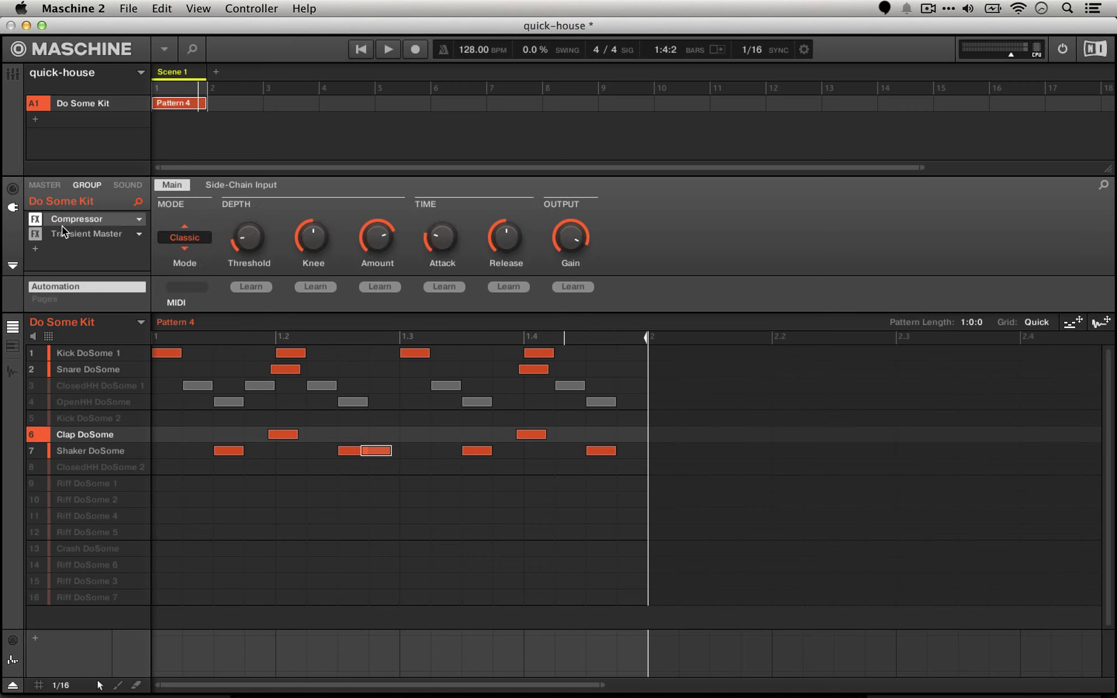
click(35, 233)
mouse_move(250, 233)
mouse_move(451, 234)
click(243, 182)
click(184, 186)
Raise the sustain of the group's Transient Master to 100% and start playing the pattern
click(86, 233)
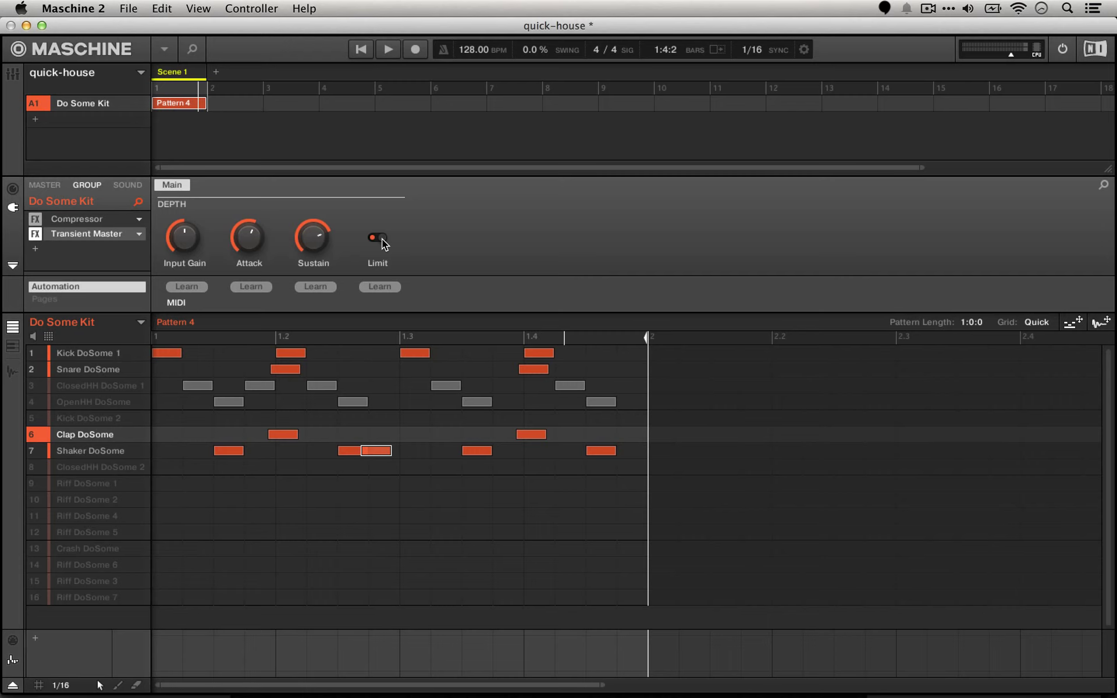
mouse_move(187, 244)
mouse_move(188, 237)
mouse_down()
mouse_move(187, 219)
mouse_move(187, 274)
mouse_move(188, 236)
mouse_up()
drag(313, 235, 313, 244)
drag(313, 238, 314, 239)
key(space)
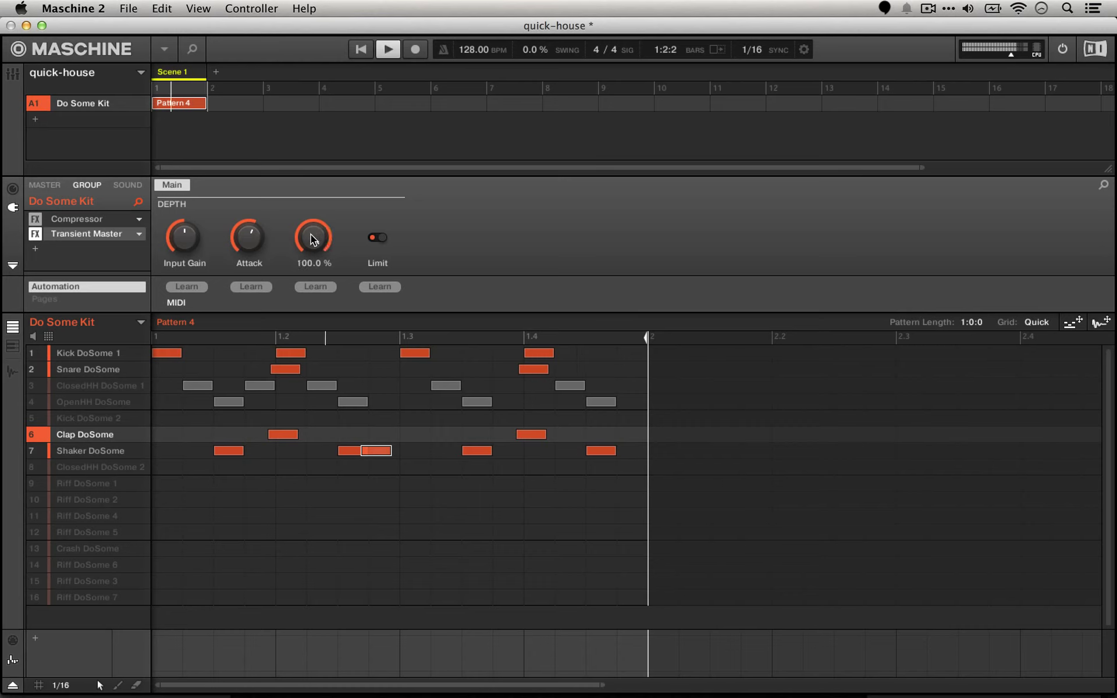
Lower the Transient Master's sustain to 36% and compare it with full sustain while the pattern plays
mouse_move(313, 239)
mouse_down()
mouse_move(314, 273)
mouse_move(311, 234)
mouse_up()
key(space)
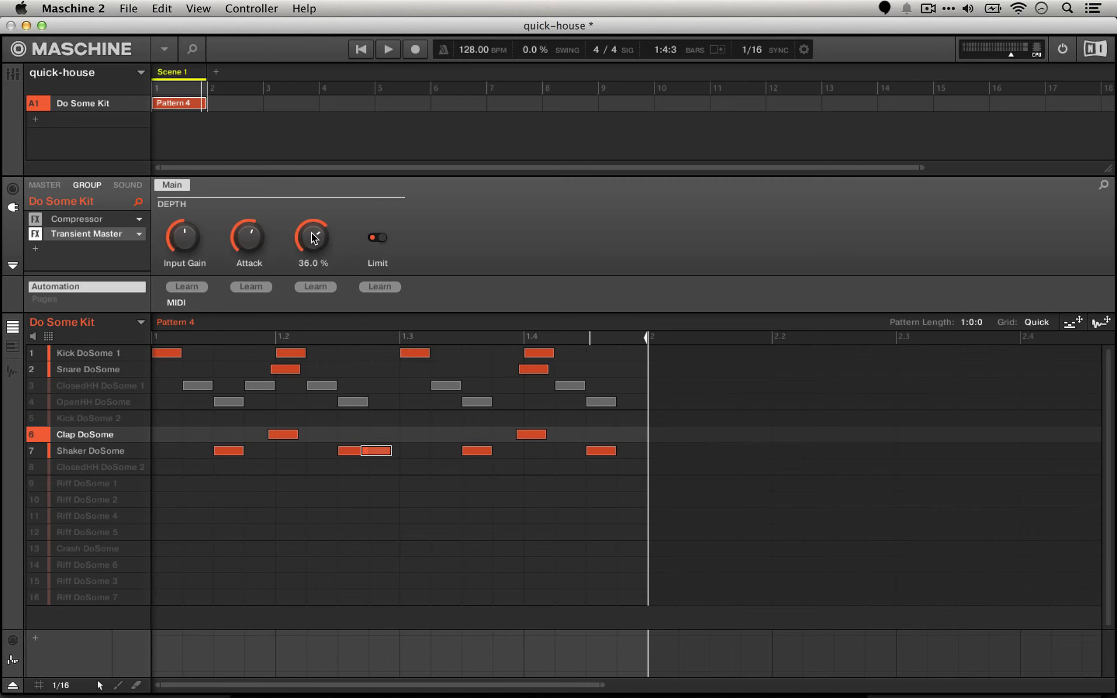
key(space)
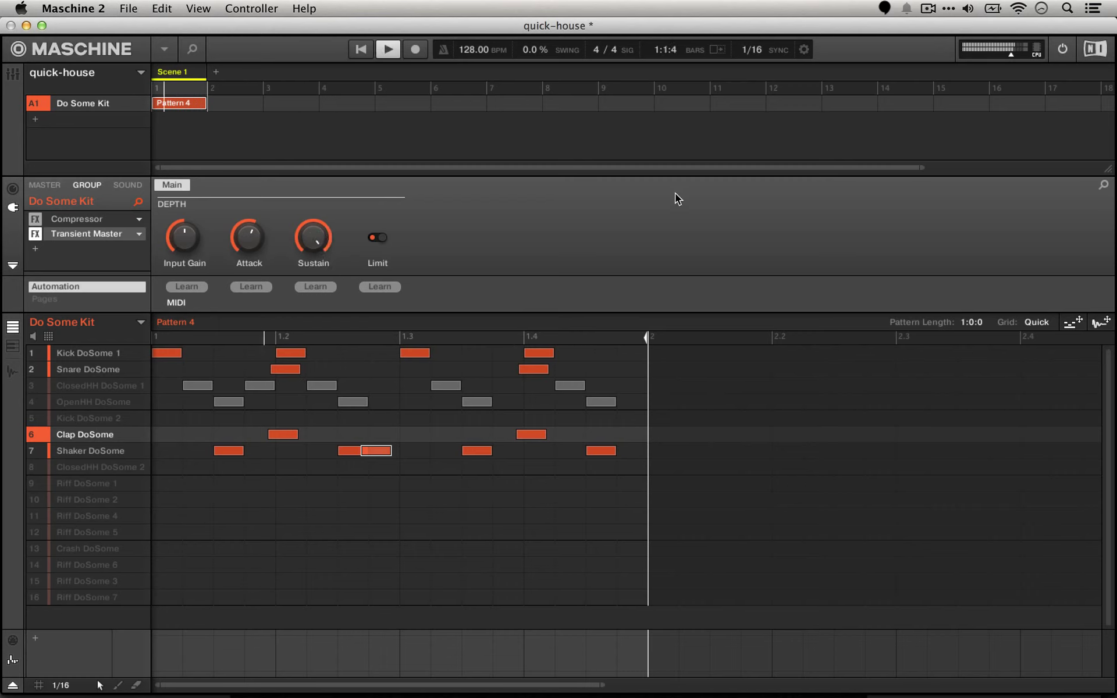
mouse_move(313, 239)
key(space)
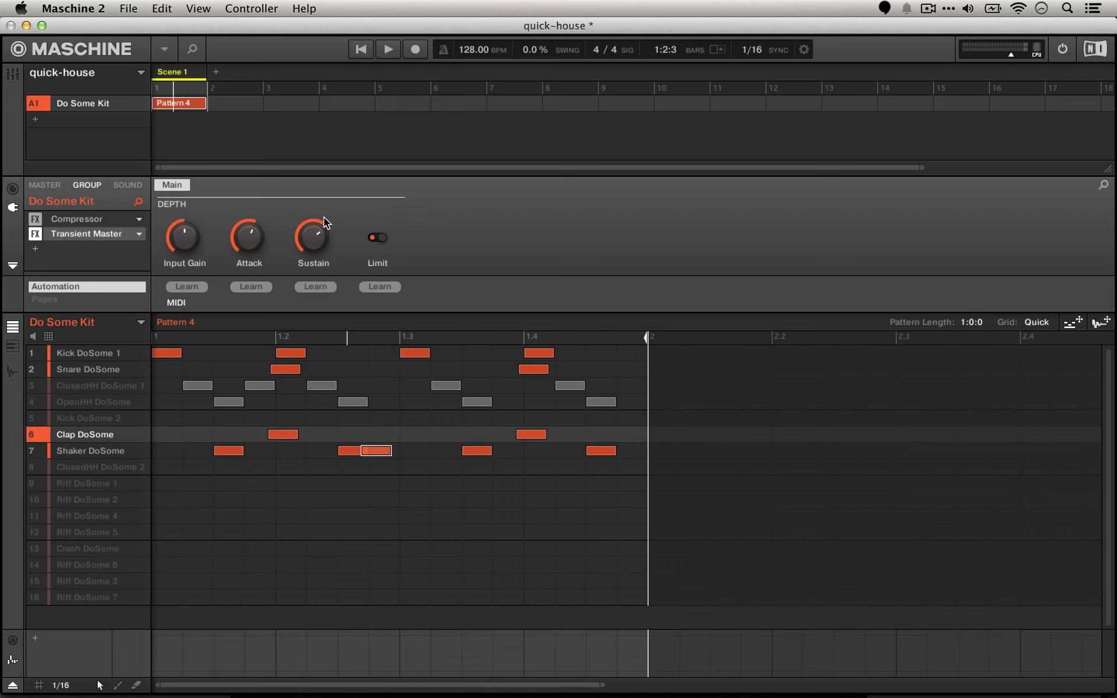
Show the group's Compressor settings again and clear the shaker note selection in the pattern
click(65, 220)
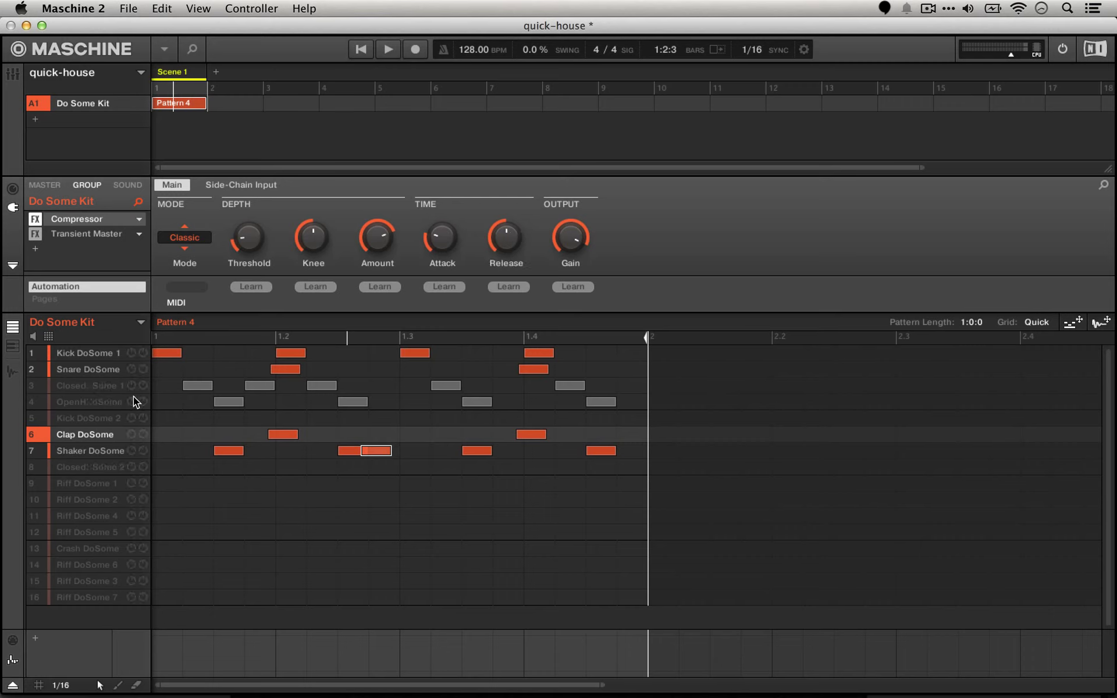
click(317, 418)
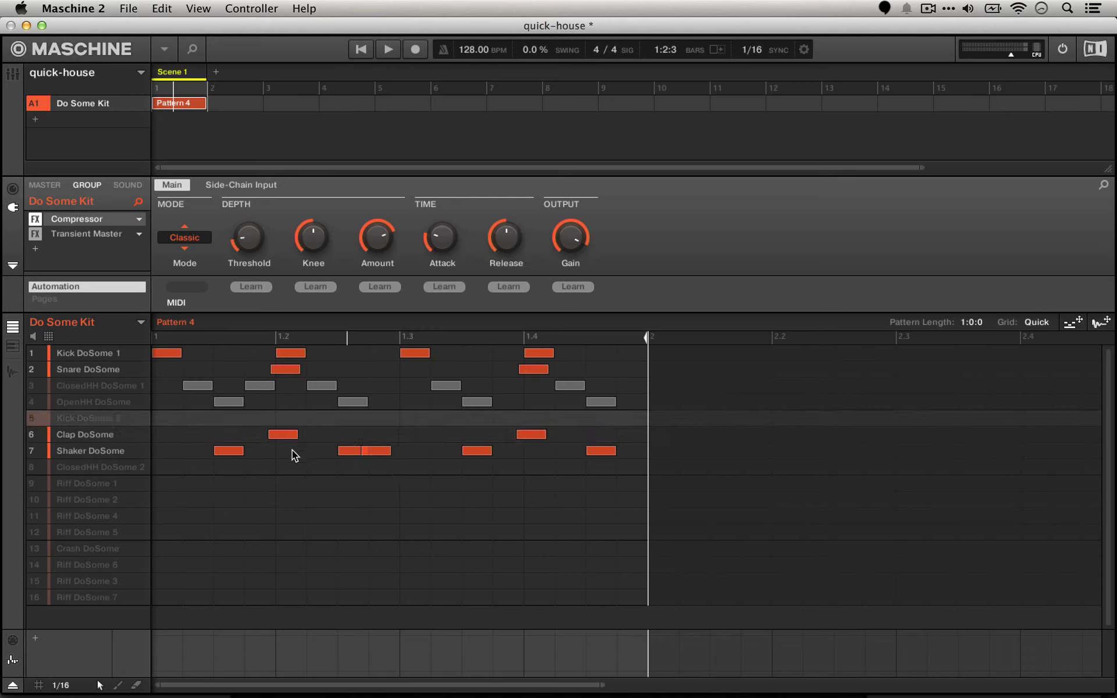